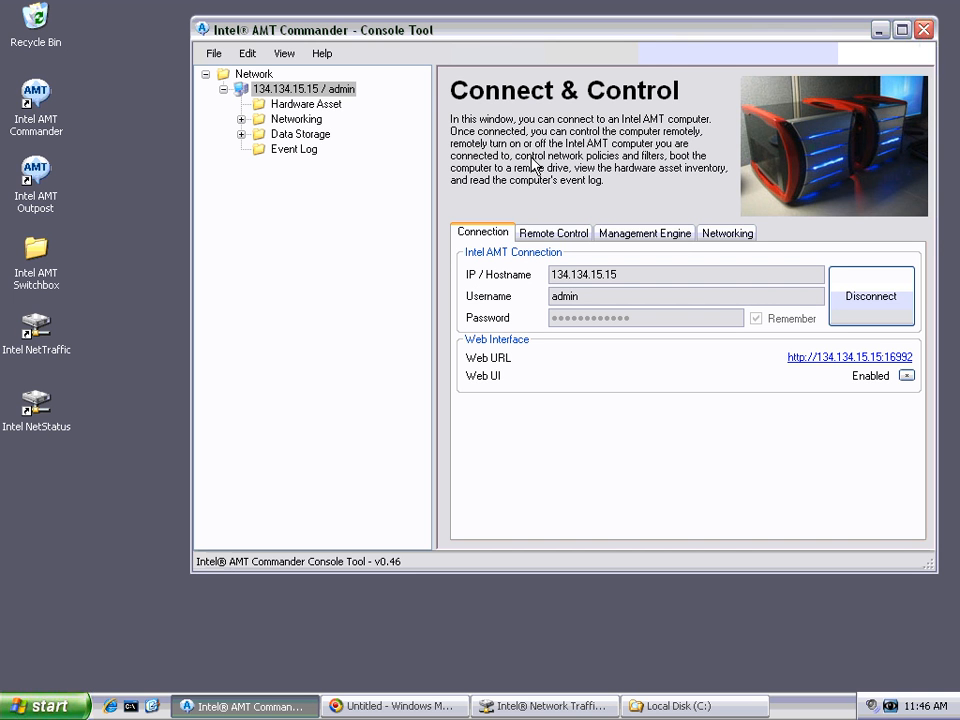
{"action": "left_click_drag", "start_coordinate": [477, 42], "coordinate": [470, 41]}
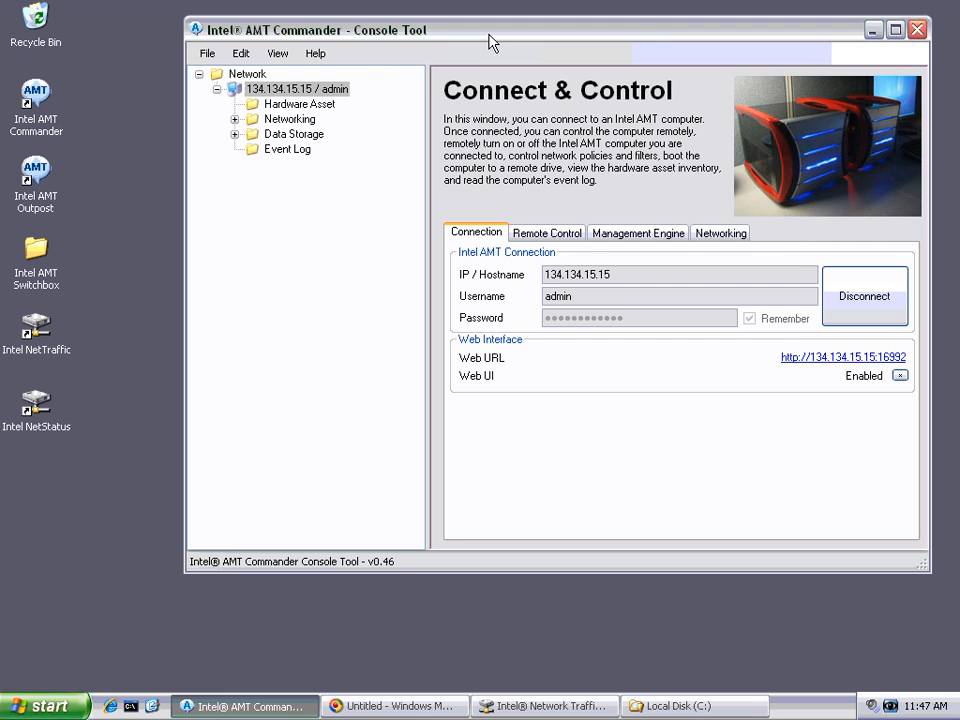
{"action": "left_click_drag", "start_coordinate": [490, 42], "coordinate": [492, 42]}
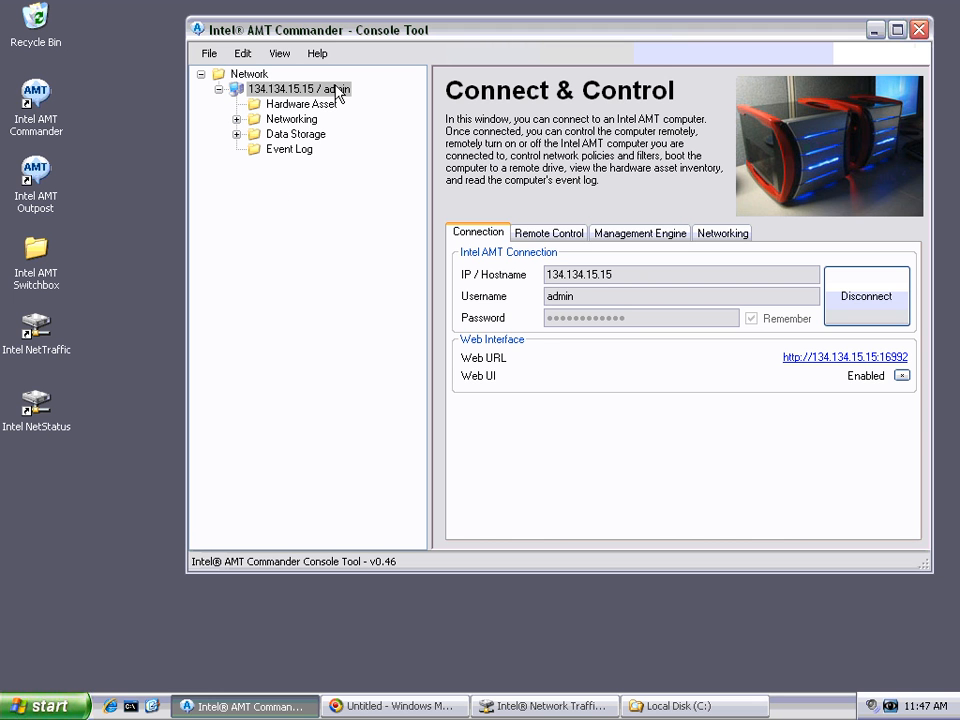
Step: Expand the Networking, Policies, Watchdogs and Data Storage branches and view the event log and SampleWatchdog details
{"action": "left_click", "coordinate": [238, 120]}
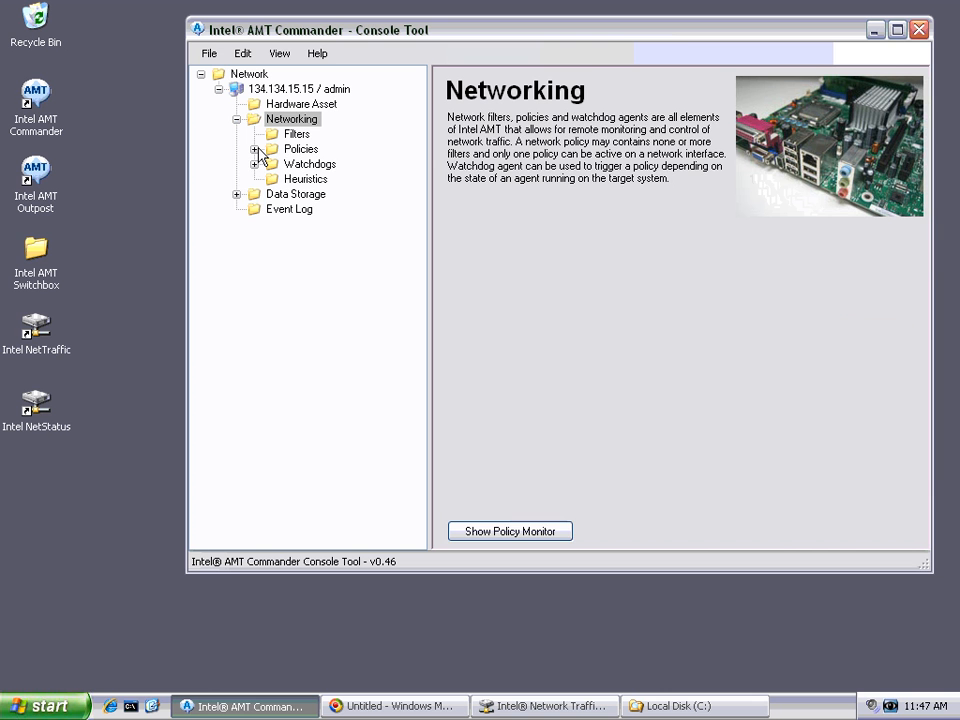
{"action": "left_click", "coordinate": [255, 149]}
{"action": "left_click", "coordinate": [255, 179]}
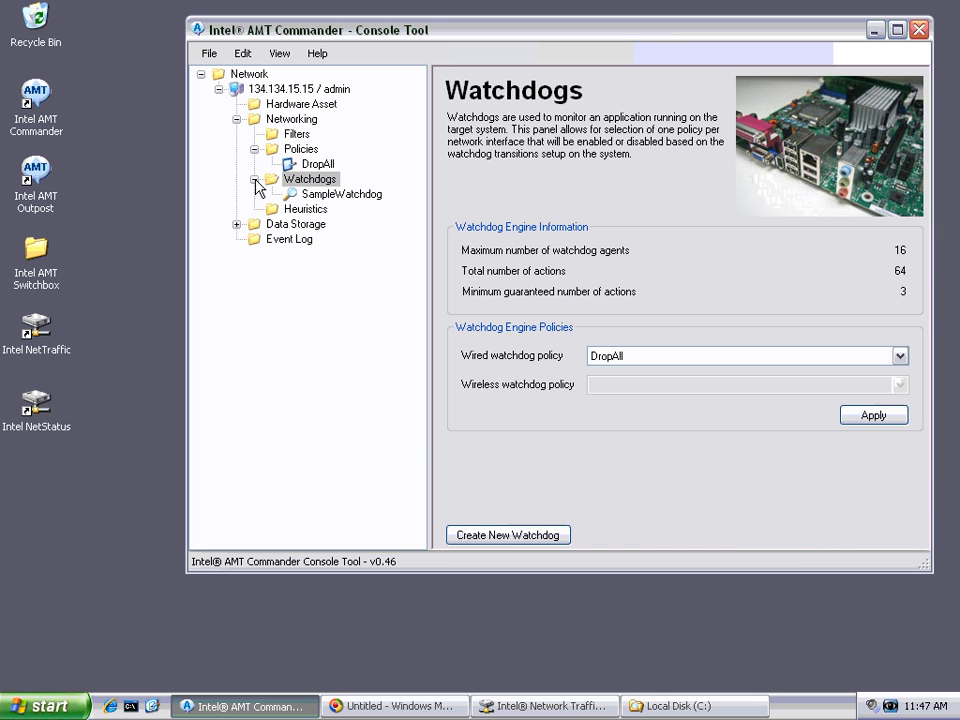
{"action": "left_click", "coordinate": [260, 226]}
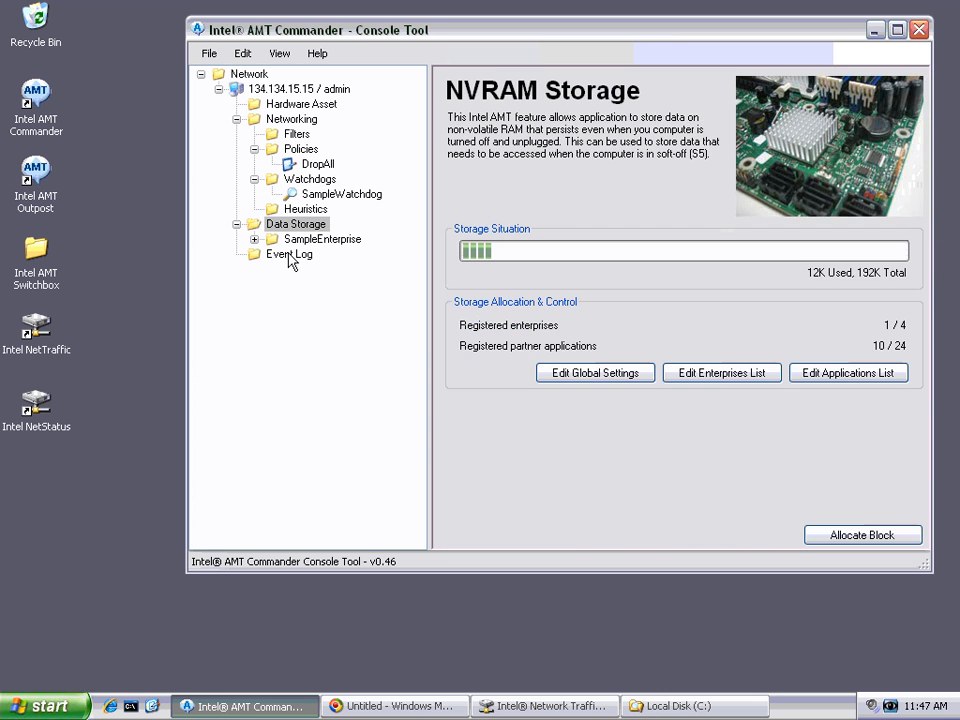
{"action": "left_click", "coordinate": [288, 255]}
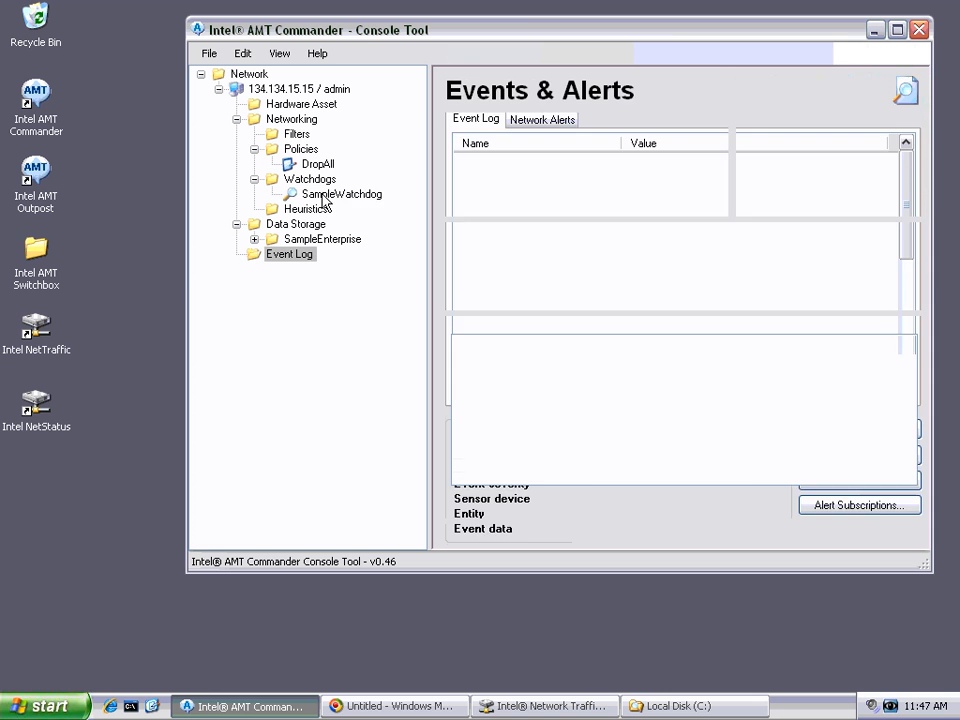
{"action": "left_click", "coordinate": [325, 196]}
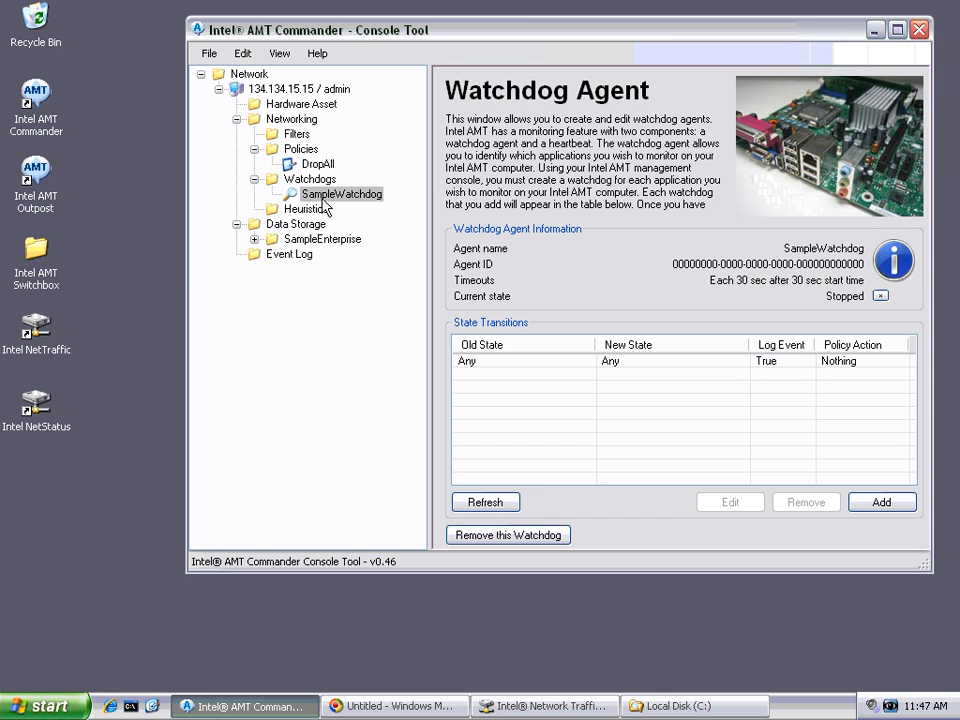
{"action": "left_click", "coordinate": [268, 122]}
Step: Disable both the slow and fast connection rate conditions in the computer's heuristic policy and apply the change
{"action": "left_click", "coordinate": [305, 210]}
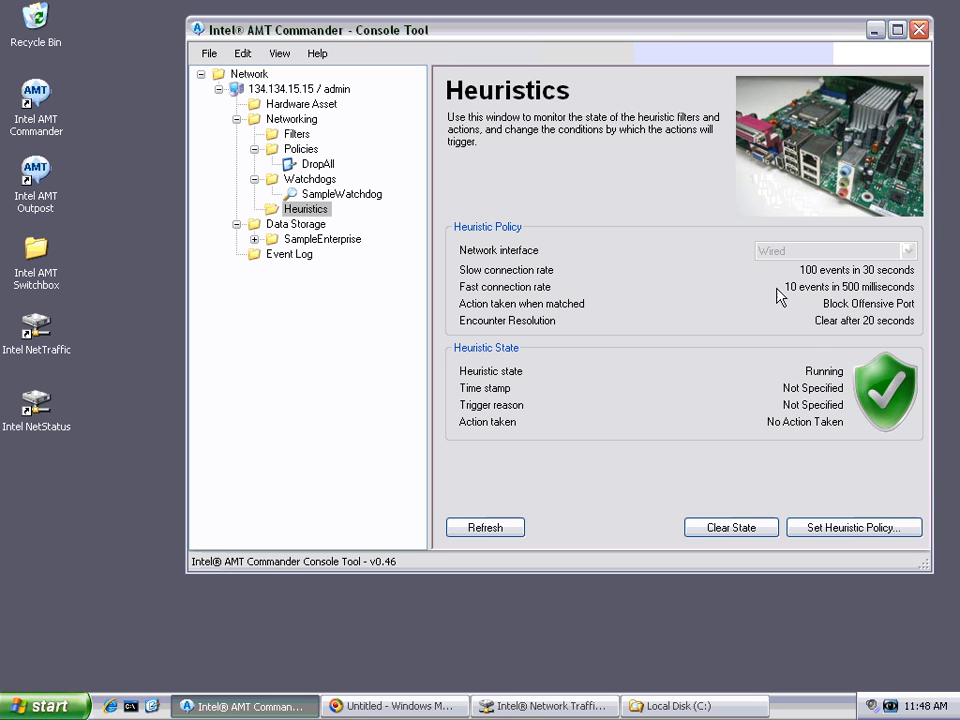
{"action": "left_click", "coordinate": [830, 530]}
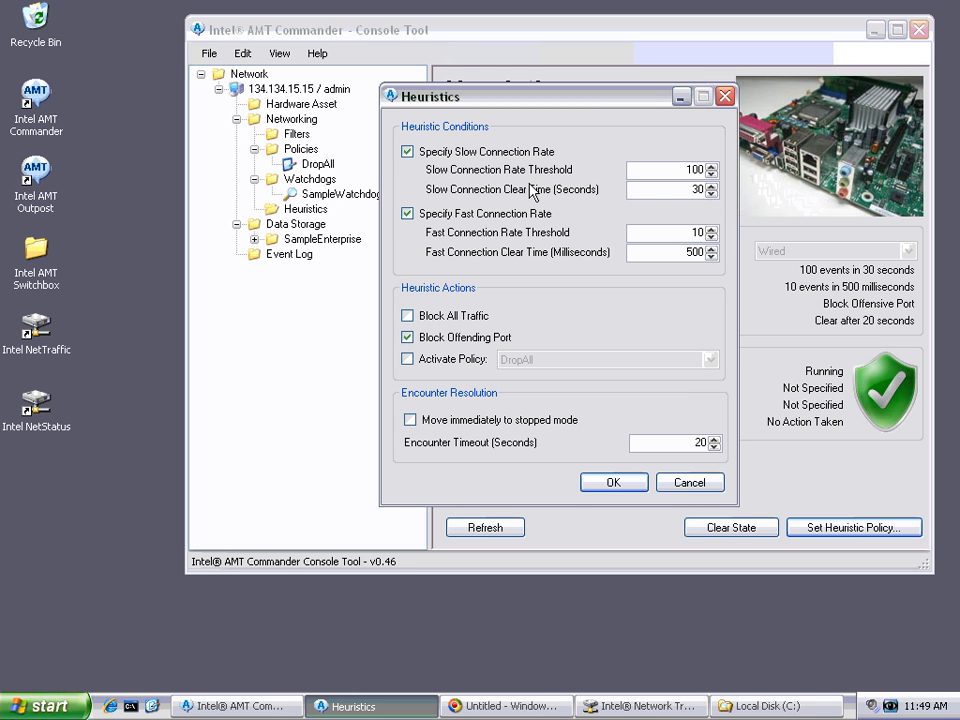
{"action": "left_click", "coordinate": [407, 151]}
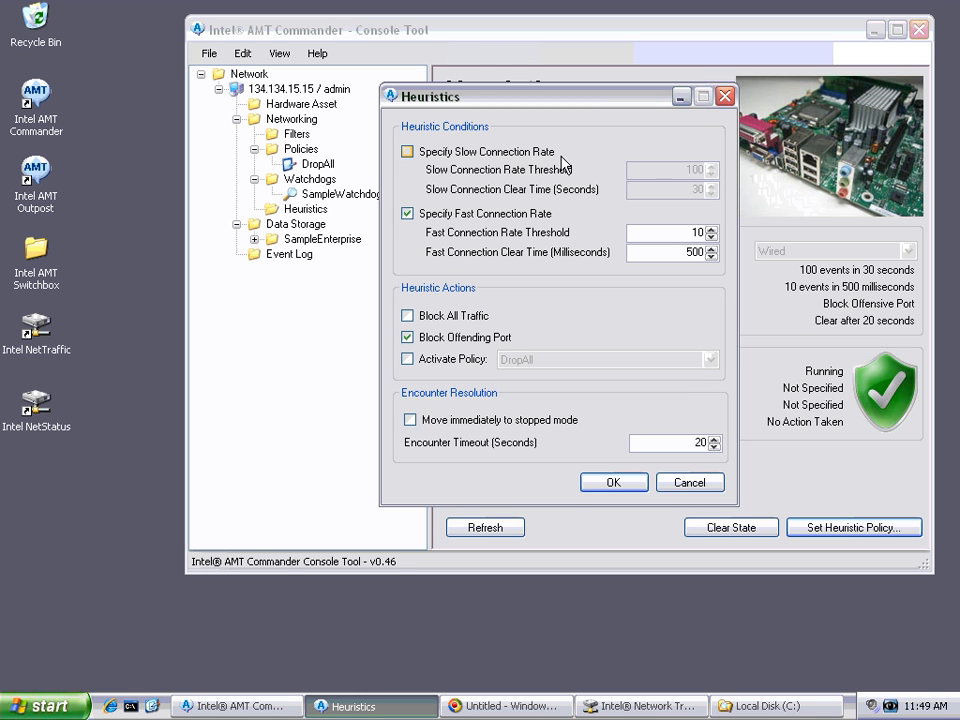
{"action": "left_click", "coordinate": [500, 153]}
{"action": "left_click", "coordinate": [485, 214]}
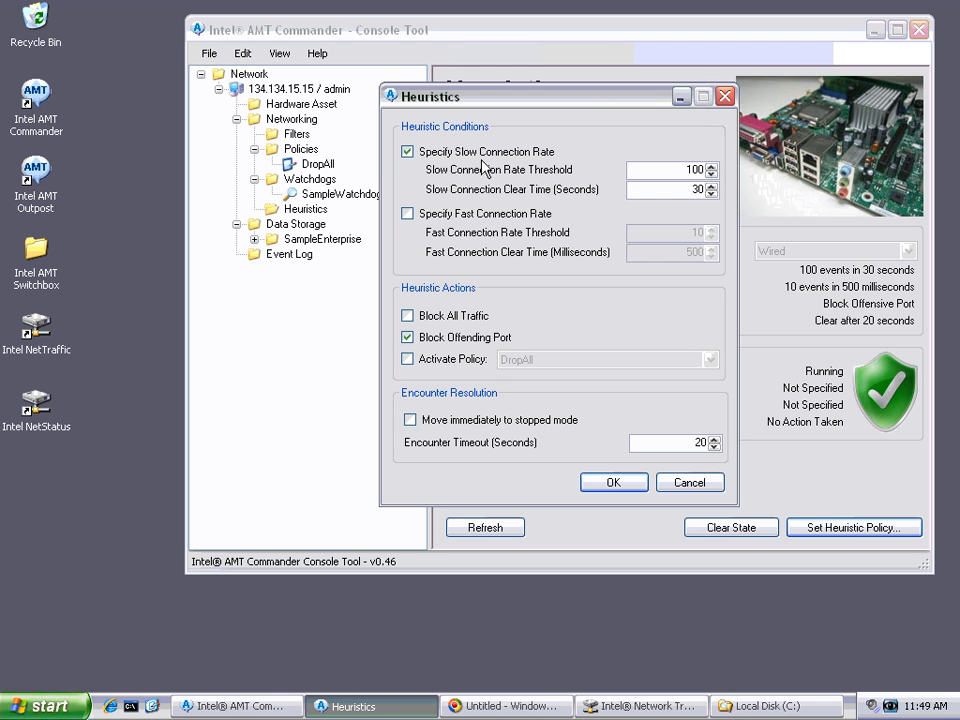
{"action": "left_click", "coordinate": [487, 153]}
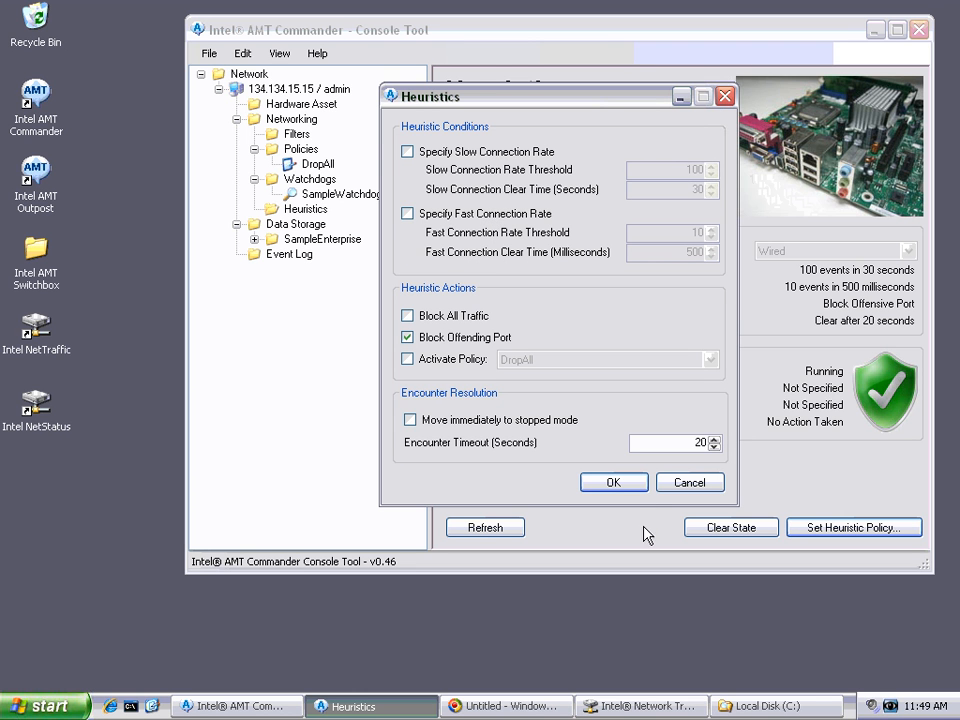
{"action": "left_click", "coordinate": [614, 484]}
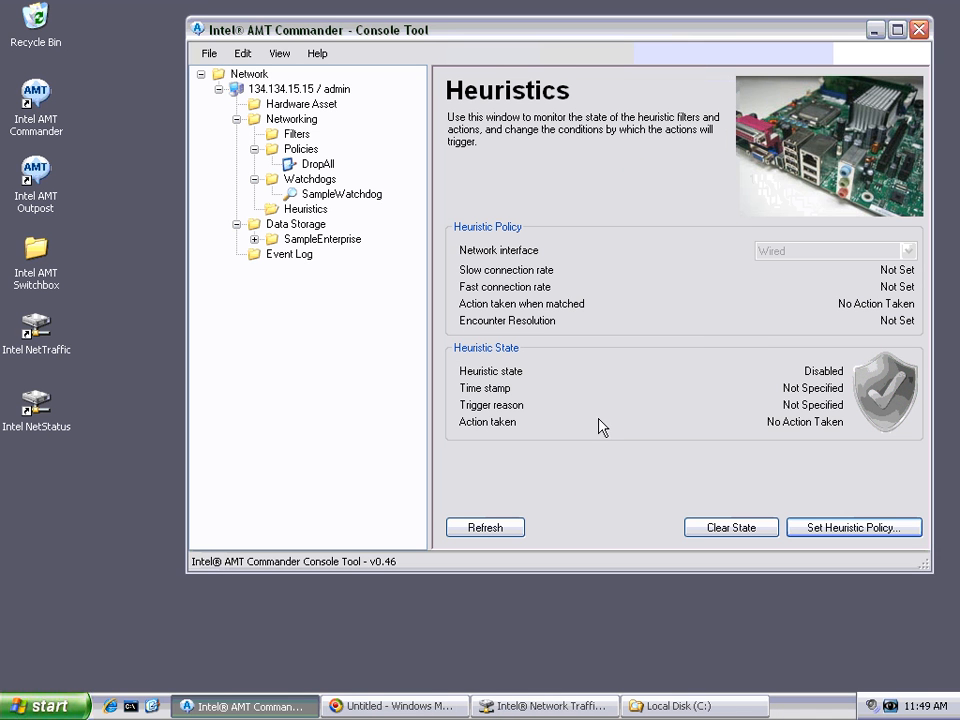
Step: Reopen the heuristic policy settings and enable the slow connection rate condition with threshold 100 and clear time 30 seconds
{"action": "left_click", "coordinate": [852, 527]}
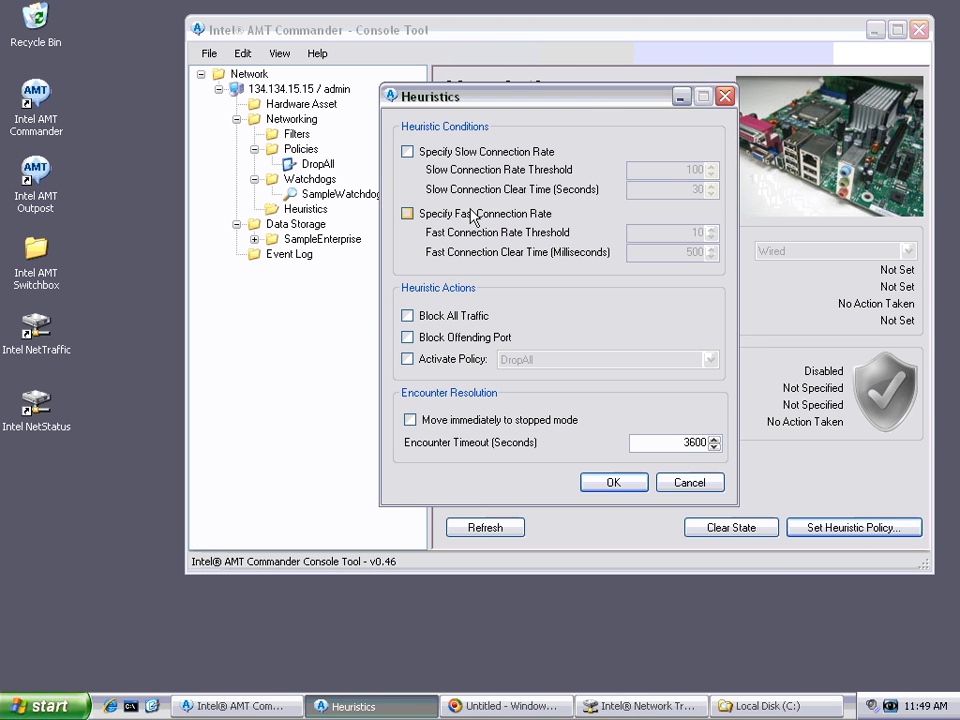
{"action": "left_click", "coordinate": [466, 158]}
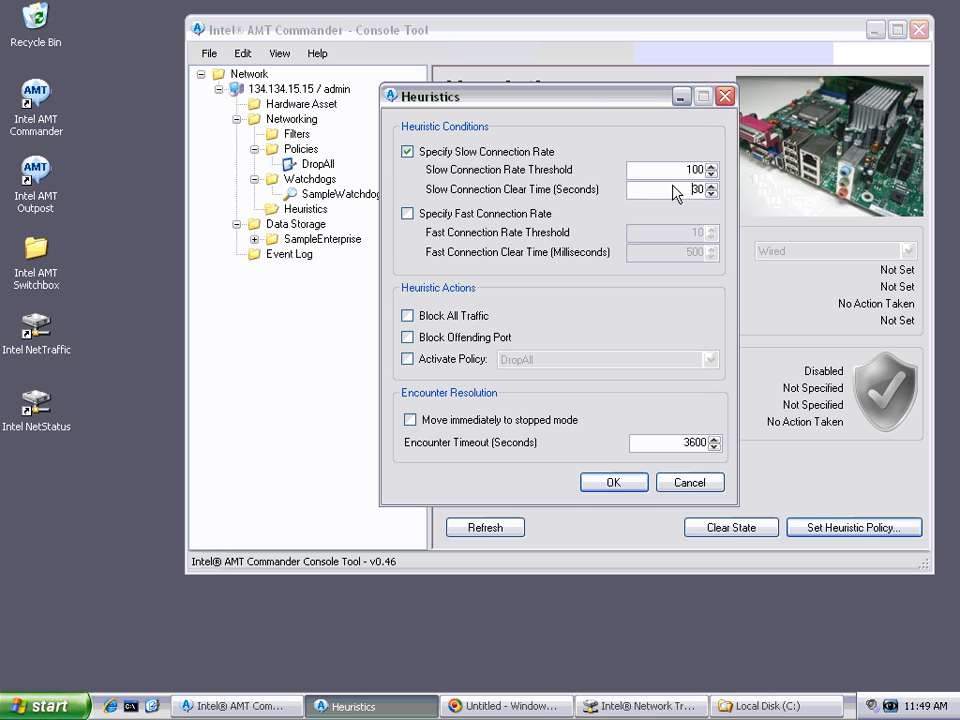
{"action": "left_click", "coordinate": [672, 174]}
{"action": "left_click_drag", "start_coordinate": [671, 175], "coordinate": [708, 189]}
Step: Enable the fast connection rate condition with threshold 10 and clear time 500 milliseconds
{"action": "left_click", "coordinate": [531, 213]}
{"action": "left_click", "coordinate": [684, 236]}
{"action": "left_click_drag", "start_coordinate": [684, 251], "coordinate": [745, 251]}
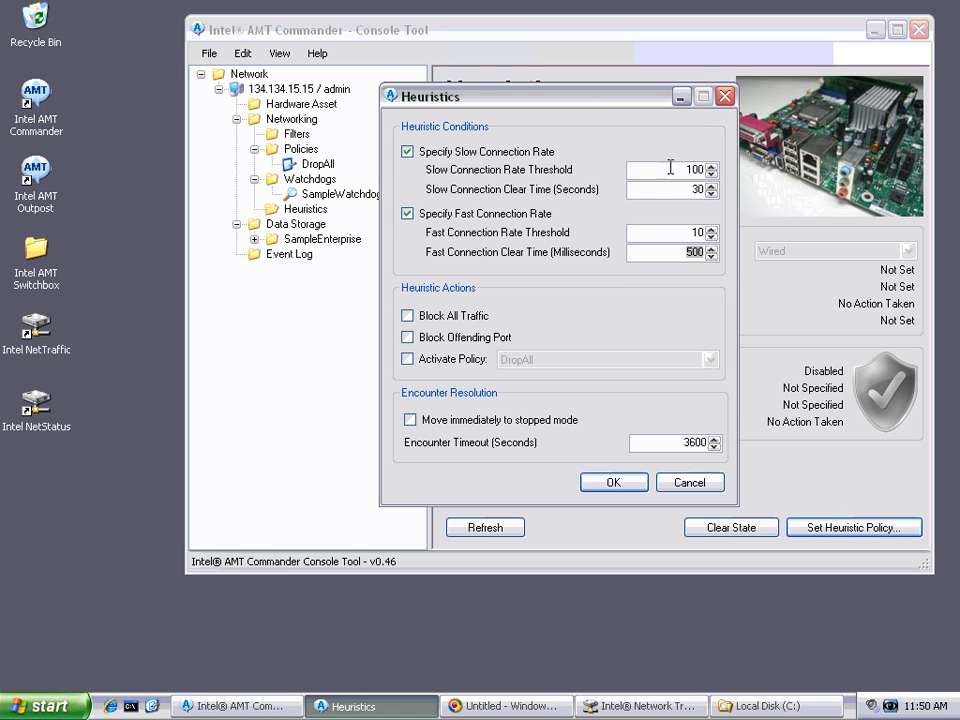
{"action": "double_click", "coordinate": [685, 252]}
{"action": "left_click", "coordinate": [699, 254]}
Step: Choose Block Offending Port instead of Block All Traffic as the heuristic action
{"action": "left_click", "coordinate": [478, 318]}
{"action": "left_click", "coordinate": [462, 338]}
Step: Try the Activate Policy action with the DropAll policy, checking the available policies, and turn it off again
{"action": "left_click", "coordinate": [468, 360]}
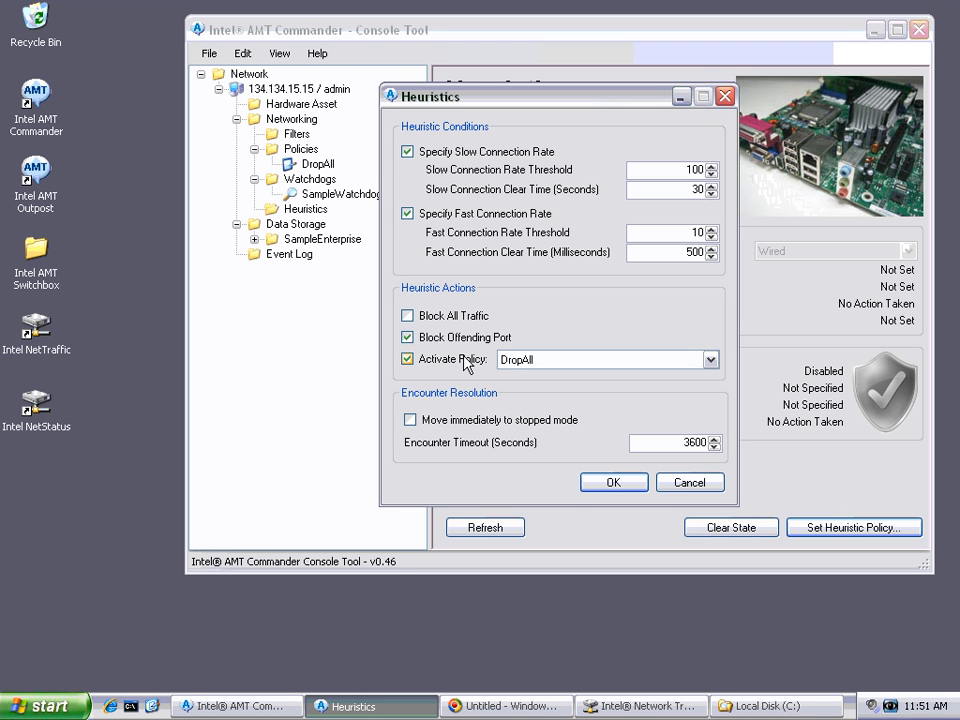
{"action": "left_click", "coordinate": [522, 362]}
{"action": "left_click", "coordinate": [522, 362]}
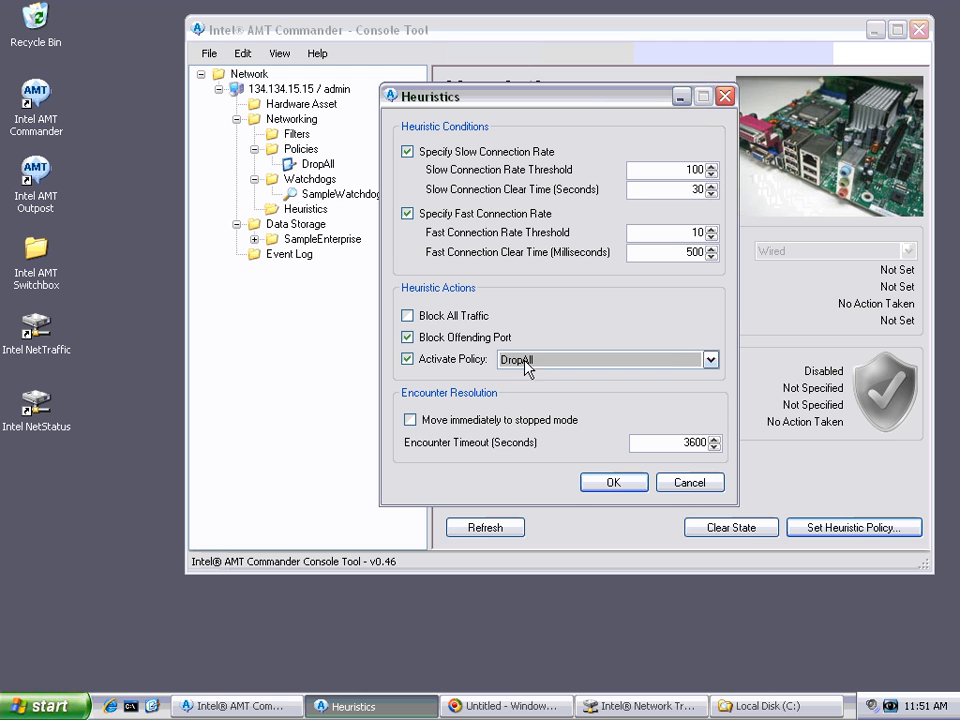
{"action": "left_click", "coordinate": [514, 362]}
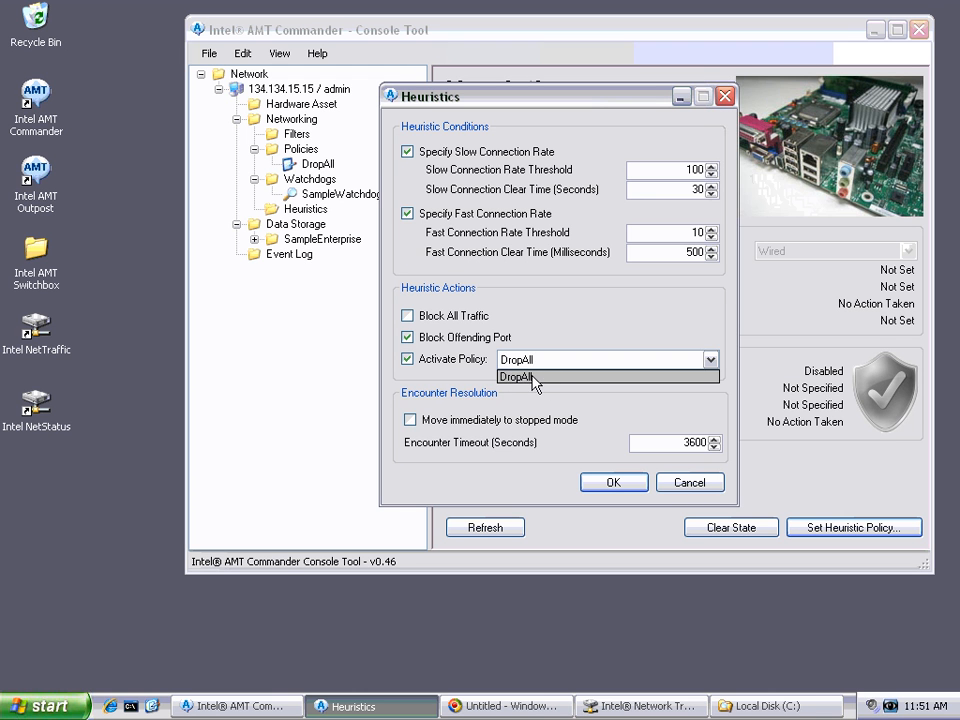
{"action": "left_click", "coordinate": [414, 360]}
{"action": "left_click", "coordinate": [418, 360]}
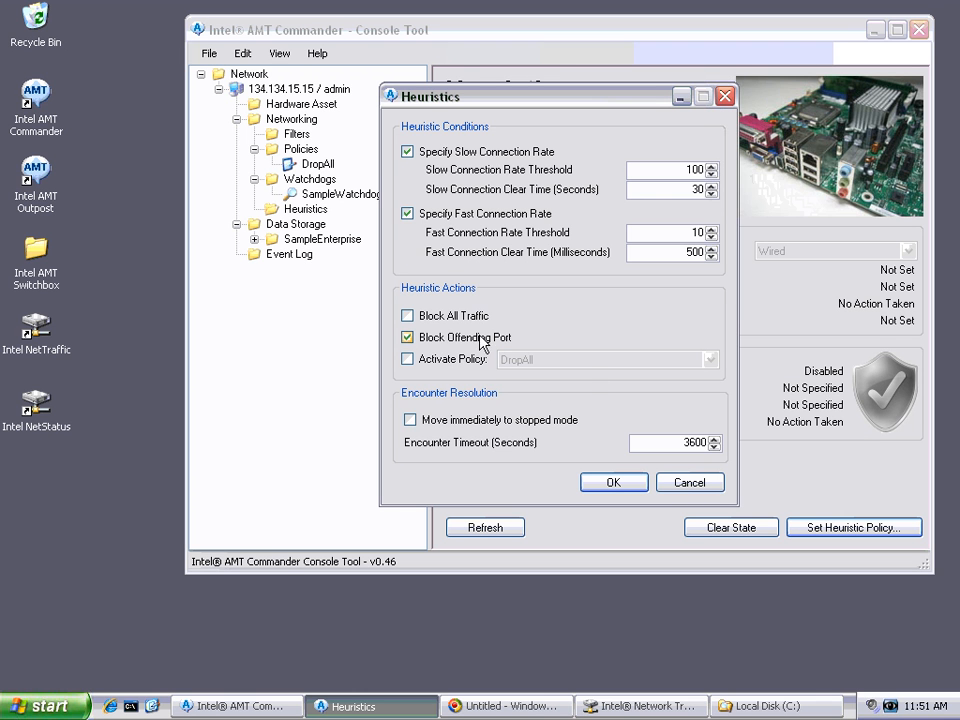
Step: Set the encounter timeout to 20 seconds instead of moving immediately to stopped mode, and apply the heuristic policy
{"action": "left_click", "coordinate": [512, 421]}
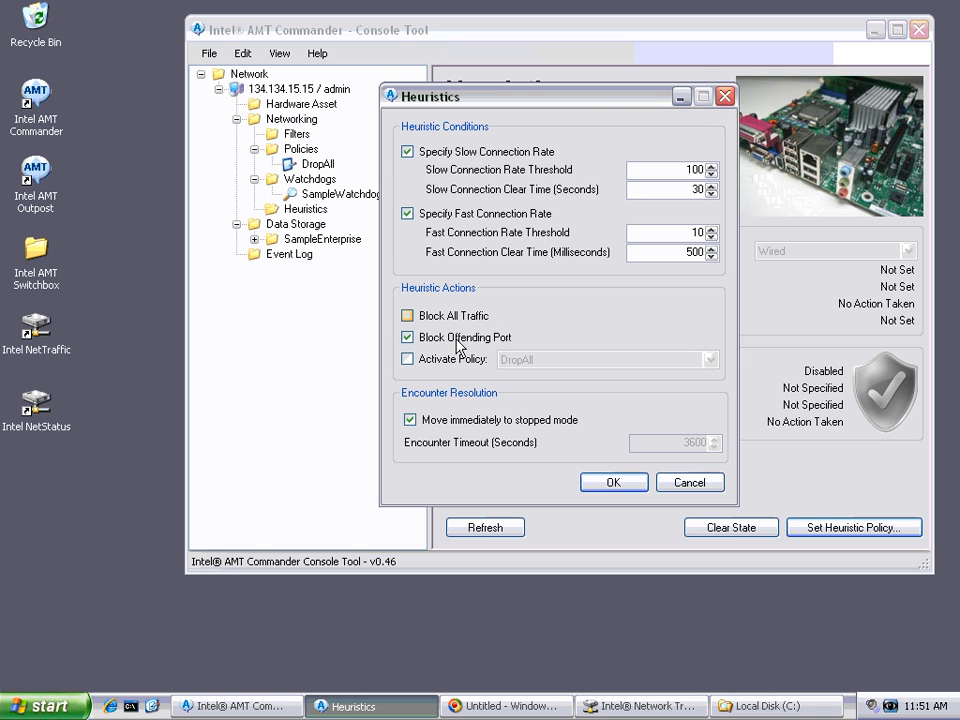
{"action": "left_click", "coordinate": [484, 426]}
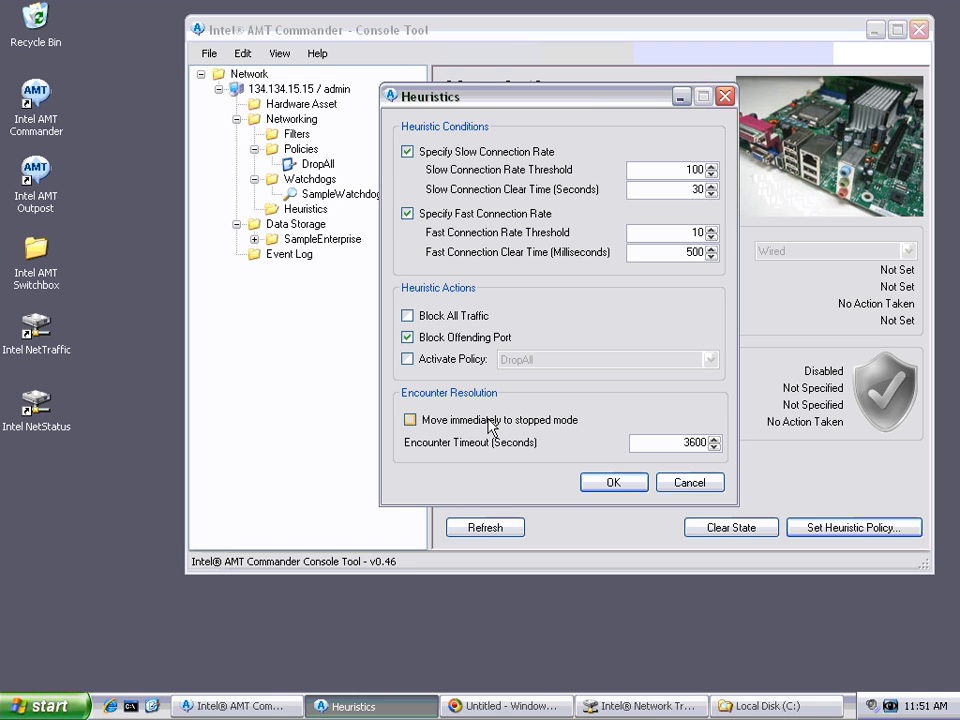
{"action": "left_click_drag", "start_coordinate": [643, 440], "coordinate": [729, 440]}
{"action": "type", "text": "3"}
{"action": "left_click", "coordinate": [527, 424]}
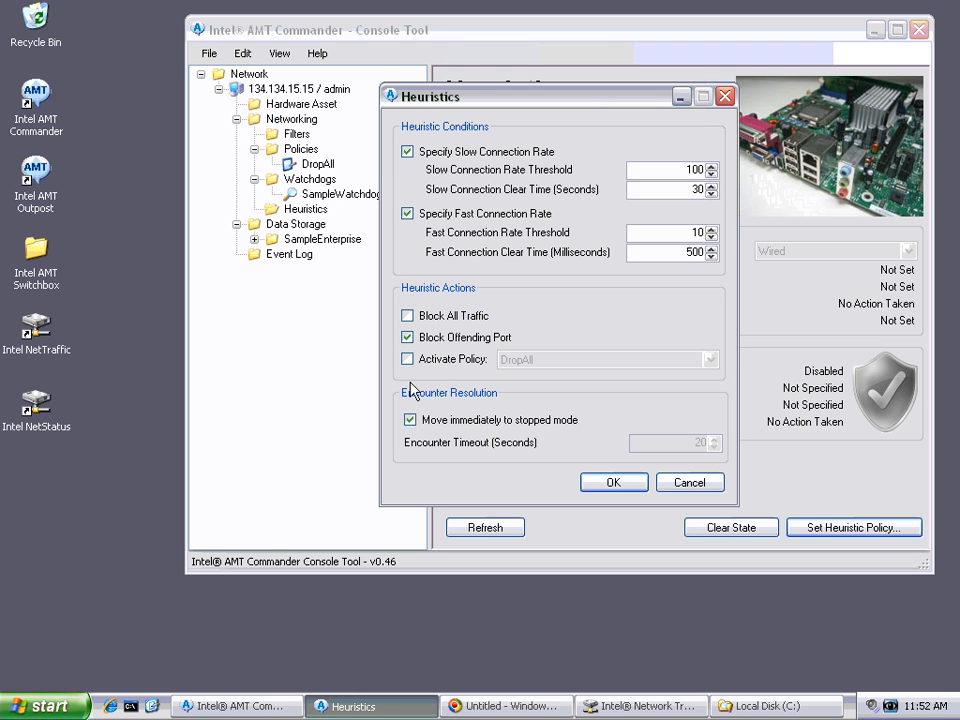
{"action": "left_click", "coordinate": [481, 421]}
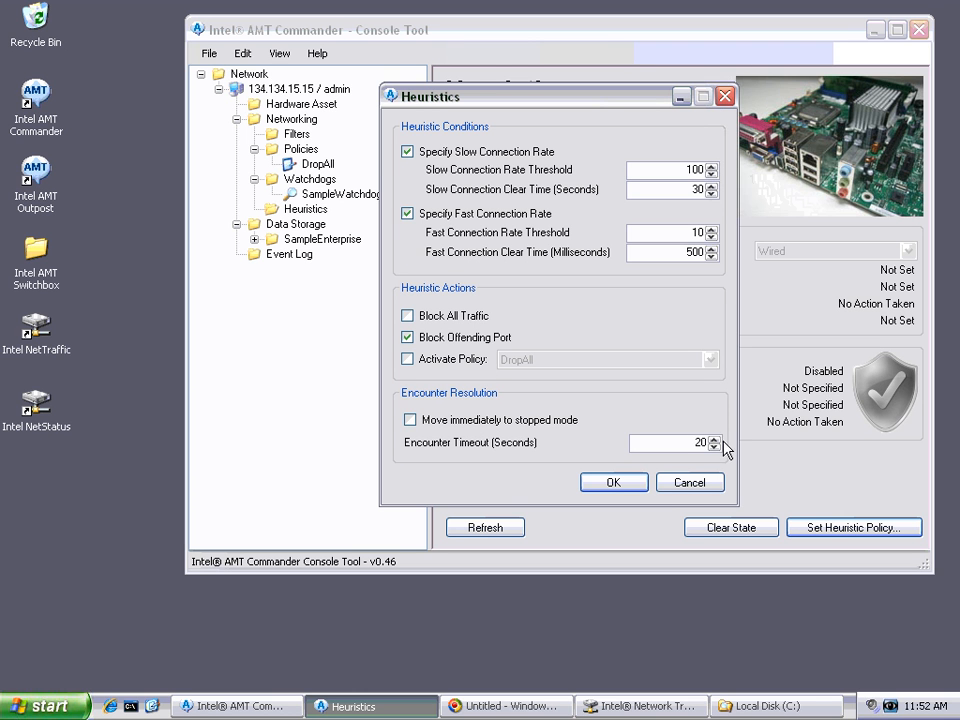
{"action": "double_click", "coordinate": [700, 442]}
{"action": "left_click", "coordinate": [614, 483]}
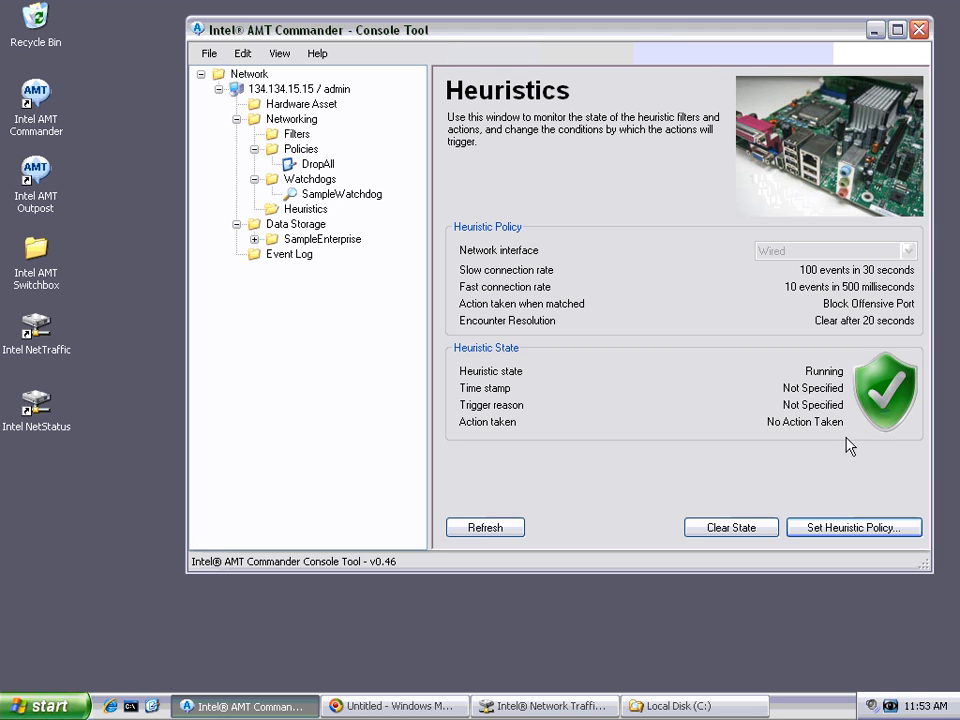
Step: Switch to the Intel Network Traffic Tool and select IP address sweep as the operation type
{"action": "left_click", "coordinate": [590, 705]}
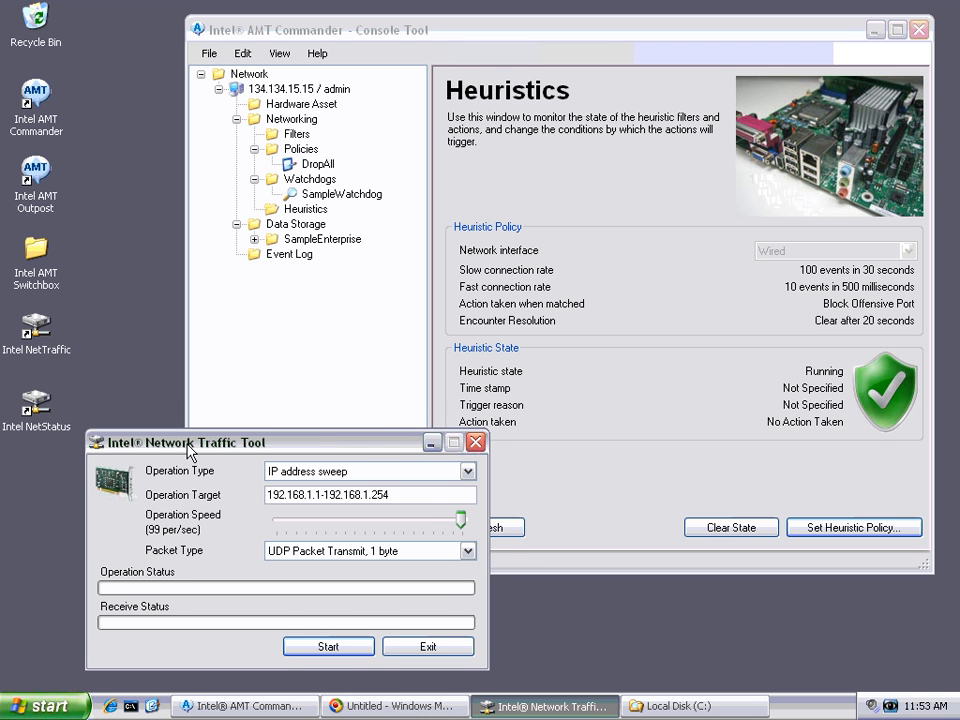
{"action": "left_click_drag", "start_coordinate": [186, 445], "coordinate": [190, 446]}
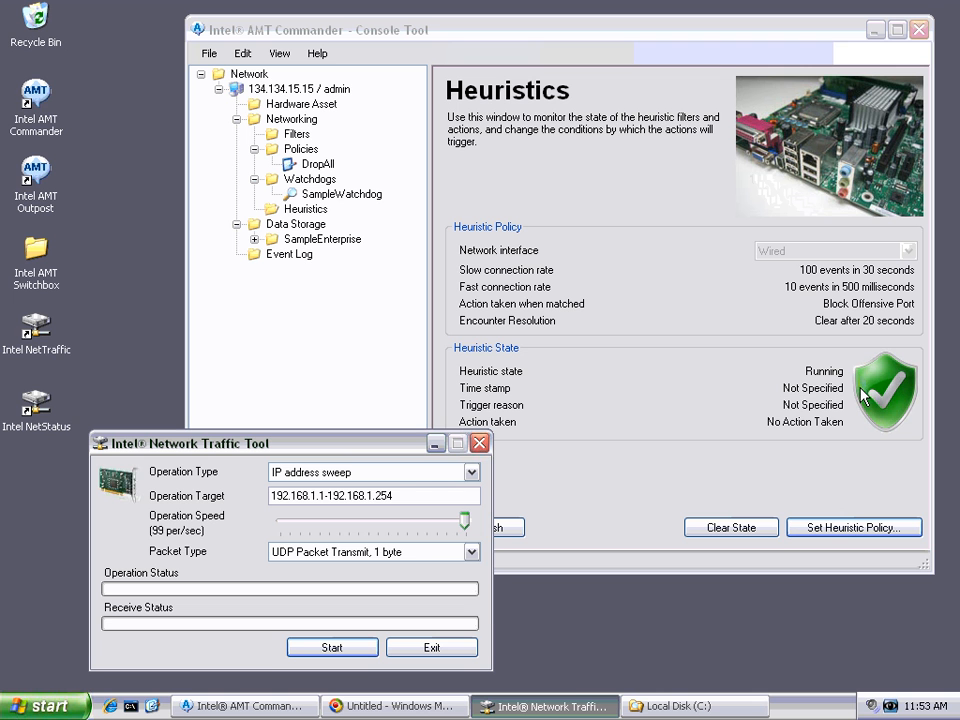
{"action": "left_click", "coordinate": [472, 472]}
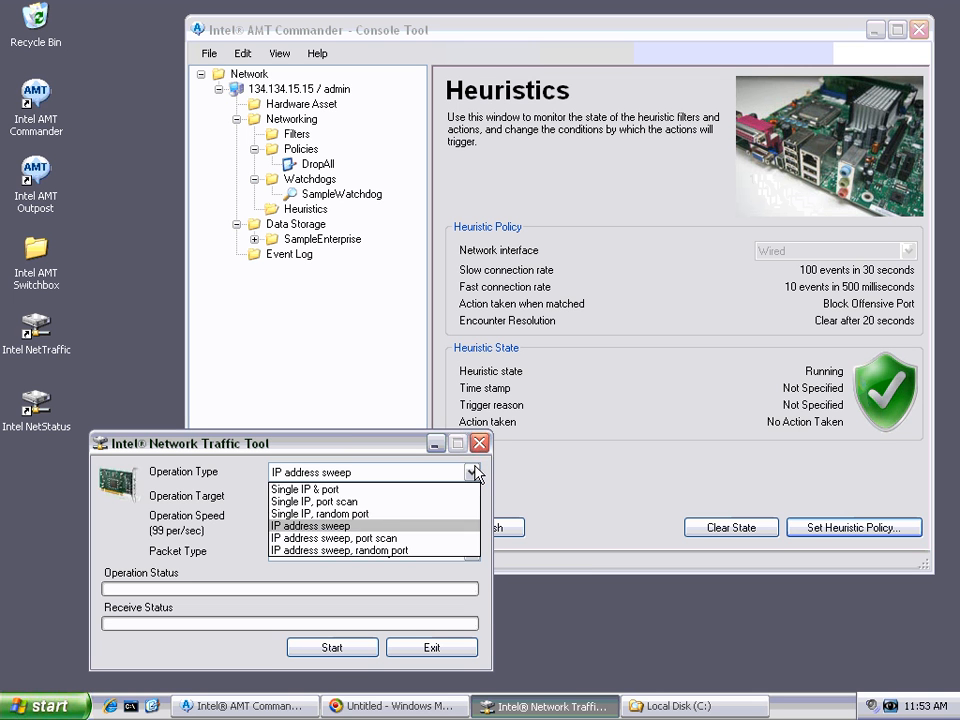
{"action": "left_click", "coordinate": [405, 526]}
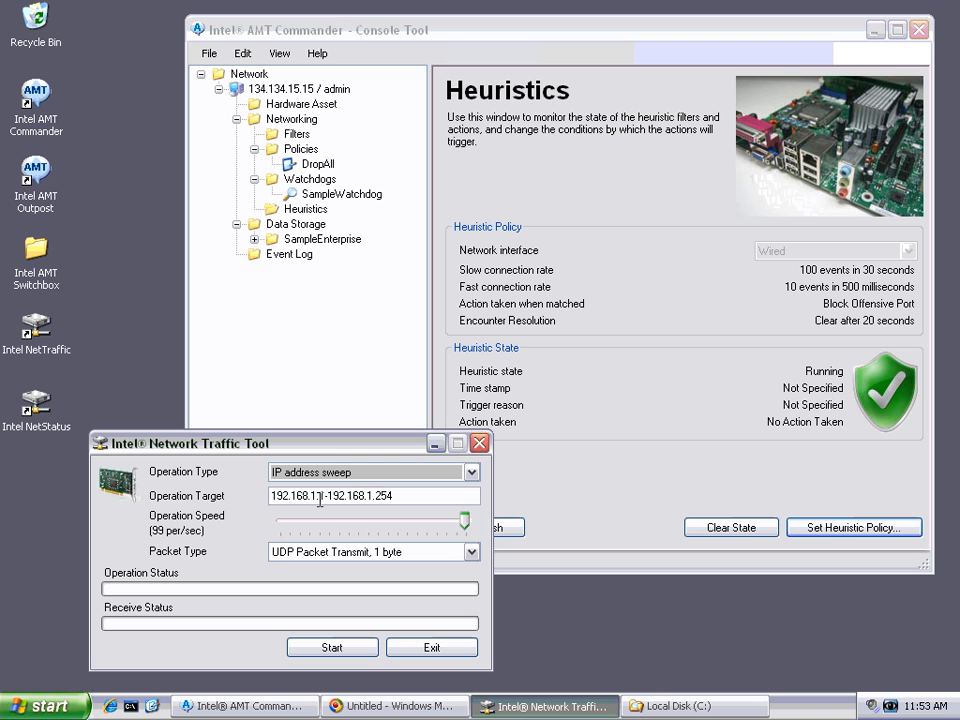
{"action": "left_click", "coordinate": [319, 497]}
{"action": "left_click_drag", "start_coordinate": [274, 496], "coordinate": [408, 496]}
{"action": "left_click", "coordinate": [410, 496]}
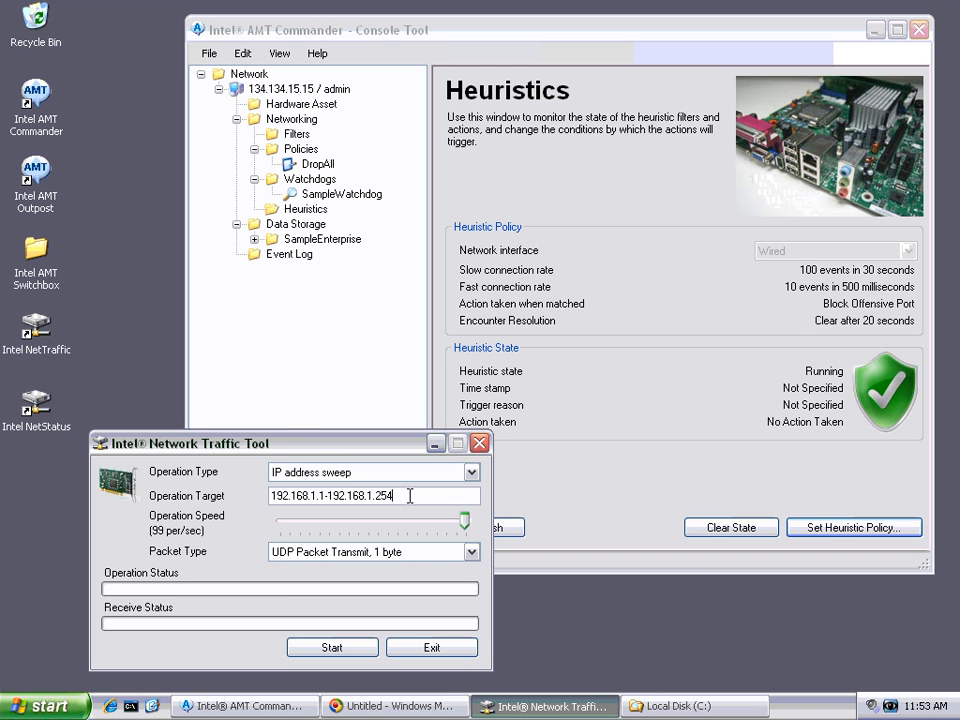
{"action": "left_click_drag", "start_coordinate": [410, 496], "coordinate": [268, 497]}
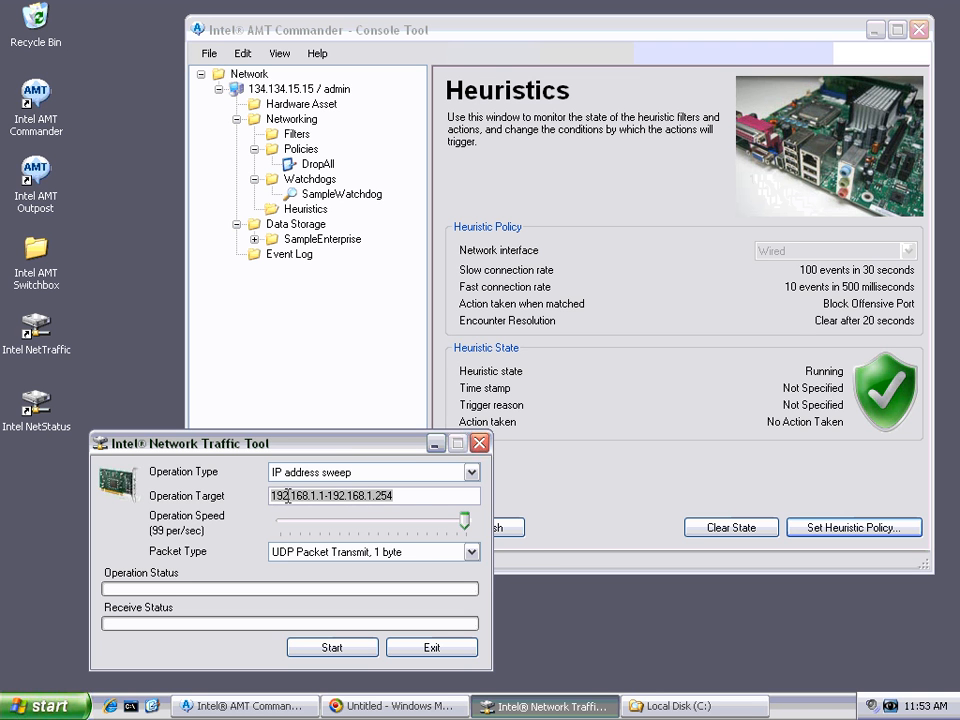
{"action": "left_click", "coordinate": [414, 497]}
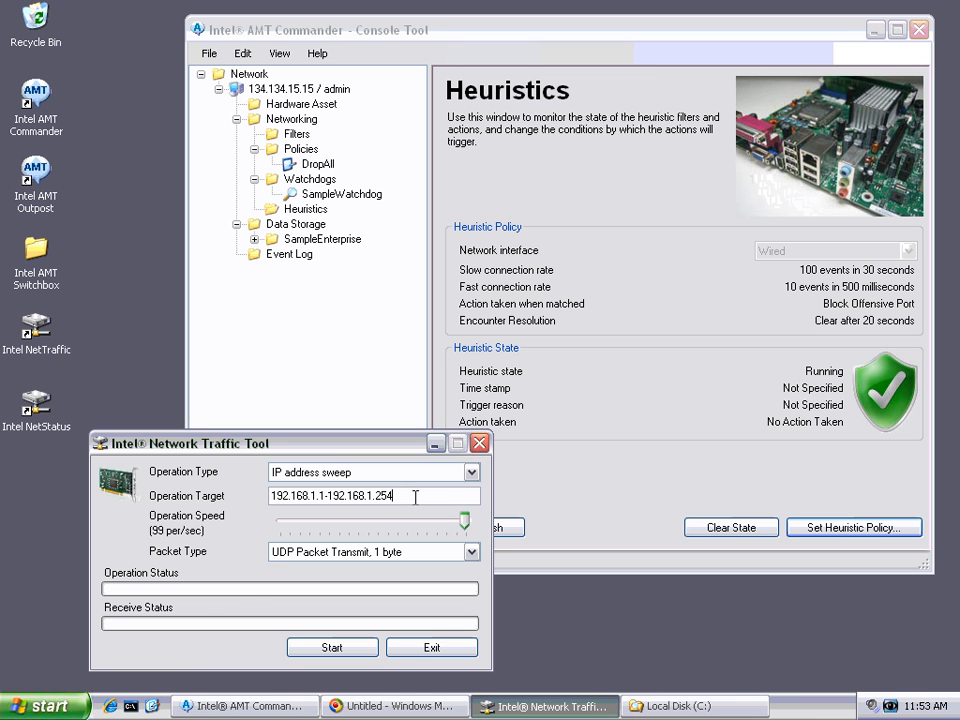
Step: Open a Command Prompt and run ipconfig to look up this computer's network configuration
{"action": "left_click", "coordinate": [130, 706]}
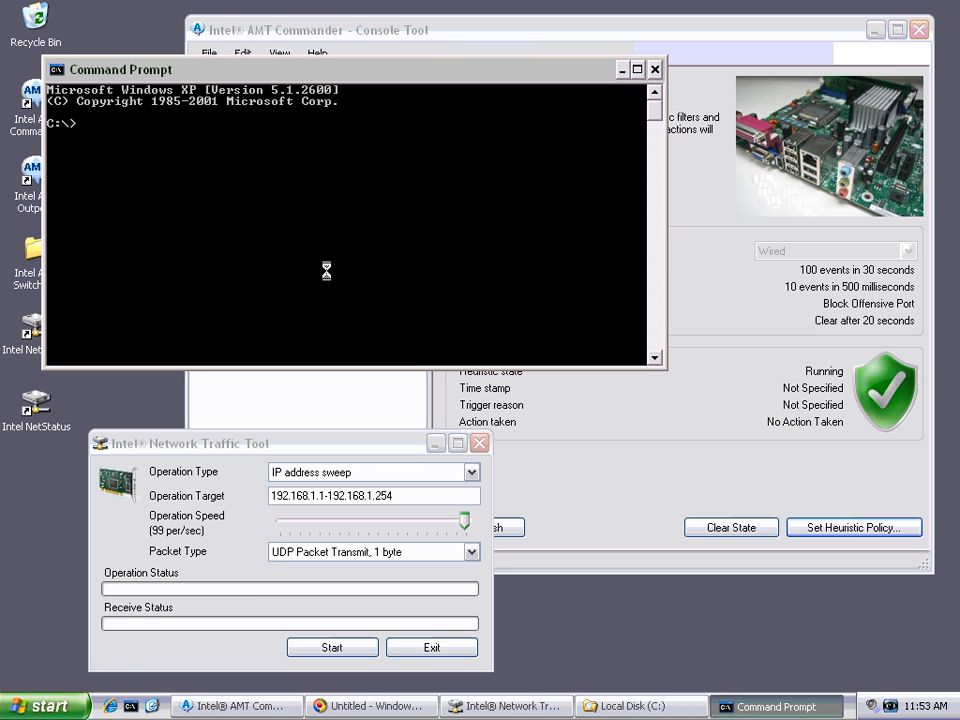
{"action": "type", "text": "ipconfigh"}
{"action": "key", "text": "Return"}
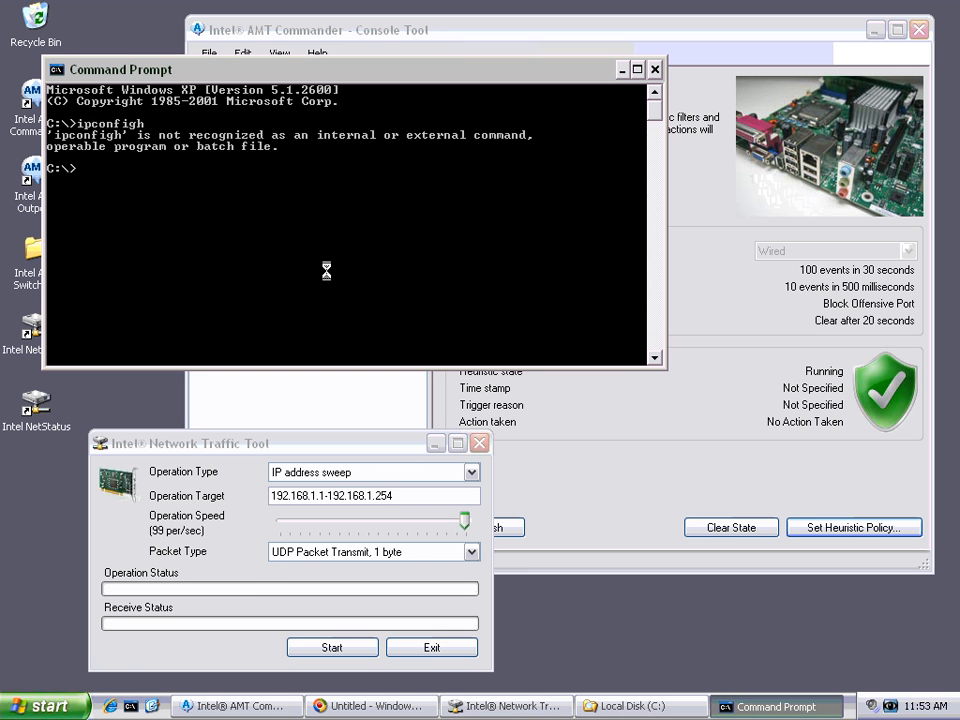
{"action": "type", "text": "ipconfig"}
{"action": "key", "text": "Return"}
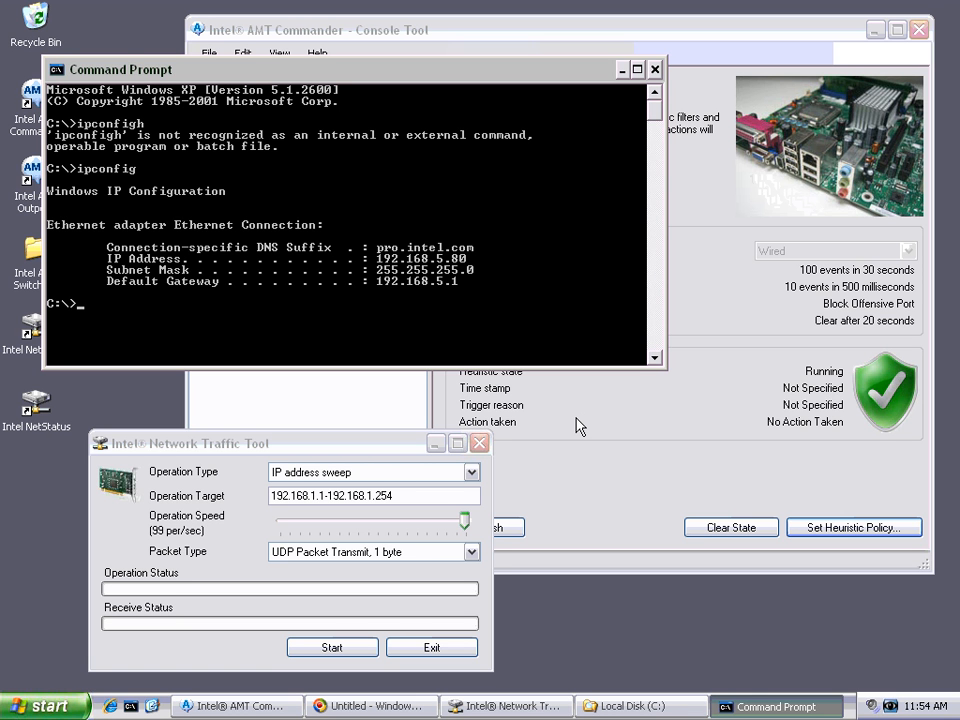
Step: Close the Command Prompt and configure the IP address sweep with a speed of 100 per second and 1-byte UDP packets
{"action": "left_click", "coordinate": [658, 69]}
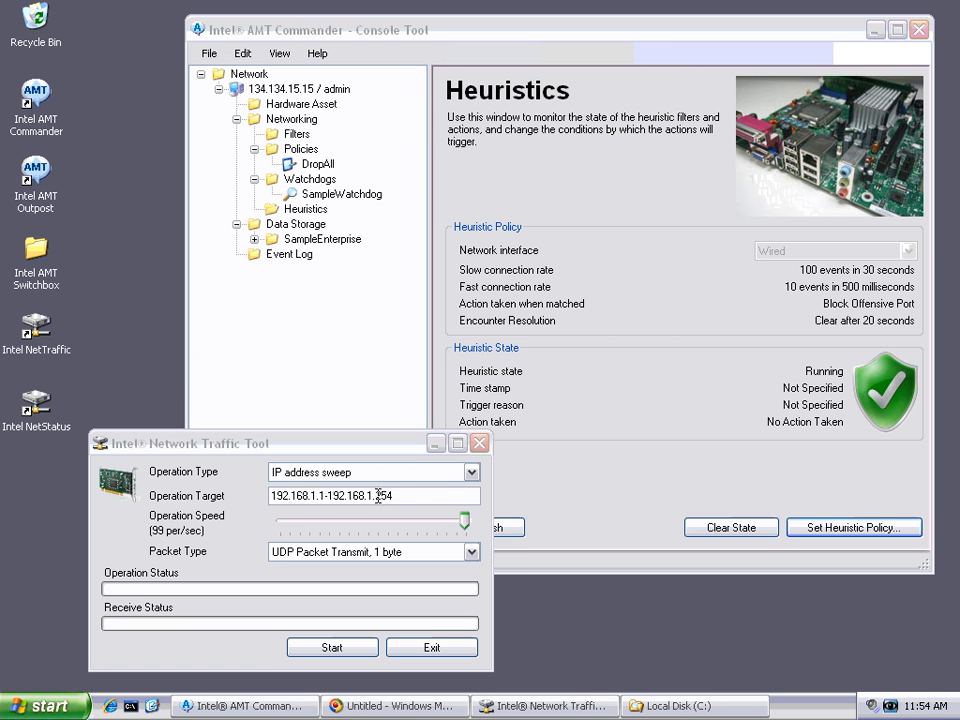
{"action": "left_click", "coordinate": [394, 495]}
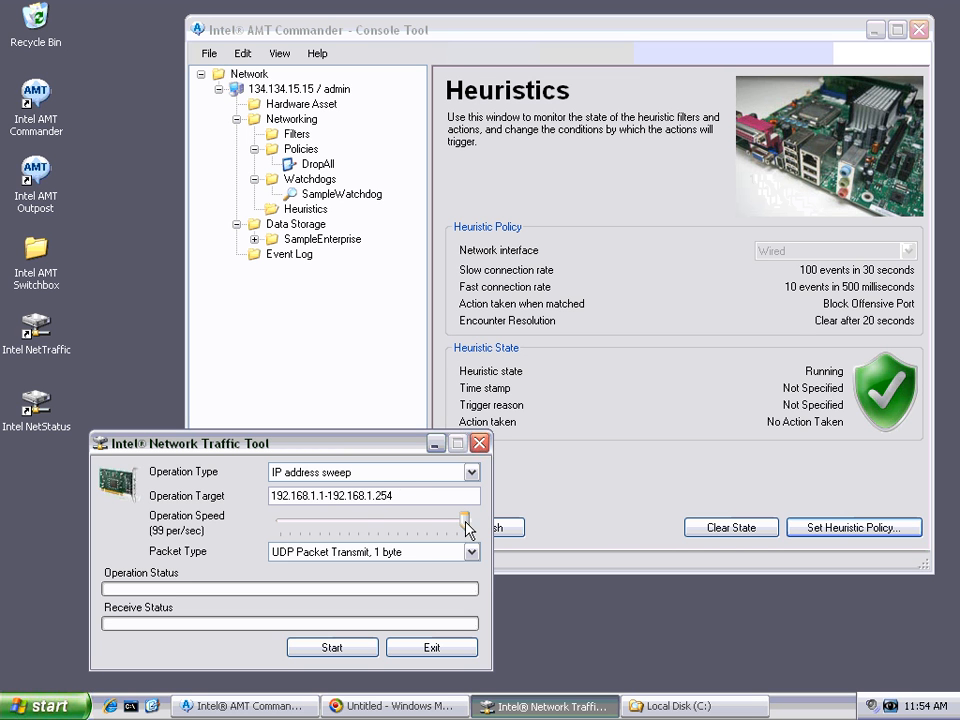
{"action": "mouse_move", "coordinate": [464, 521]}
{"action": "left_mouse_down"}
{"action": "mouse_move", "coordinate": [306, 530]}
{"action": "mouse_move", "coordinate": [477, 522]}
{"action": "left_mouse_up"}
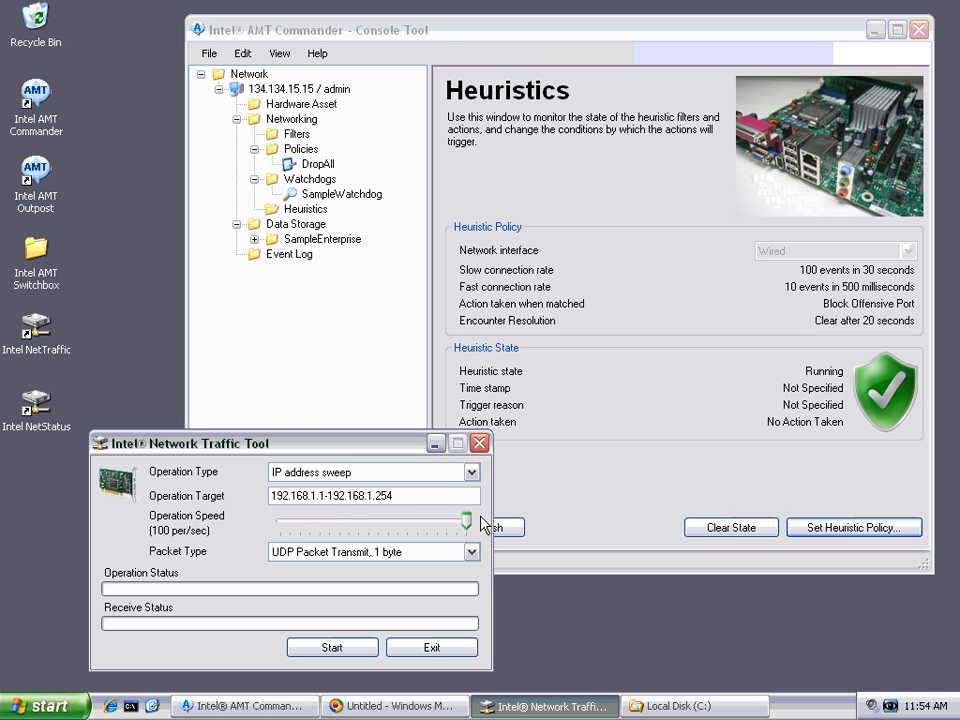
{"action": "left_click", "coordinate": [433, 557]}
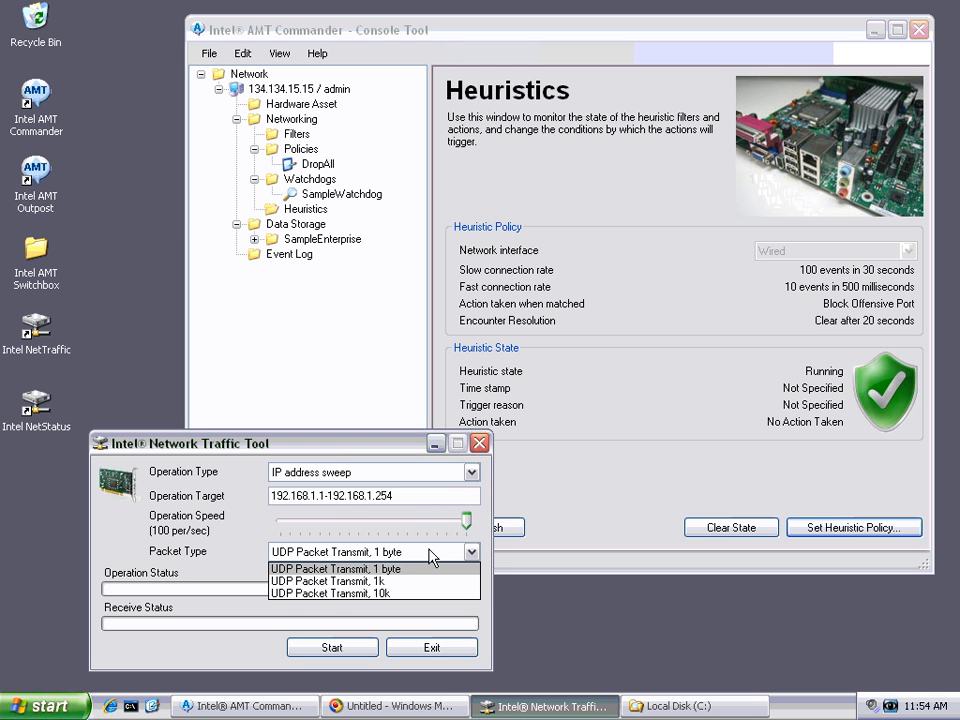
{"action": "left_click", "coordinate": [376, 569]}
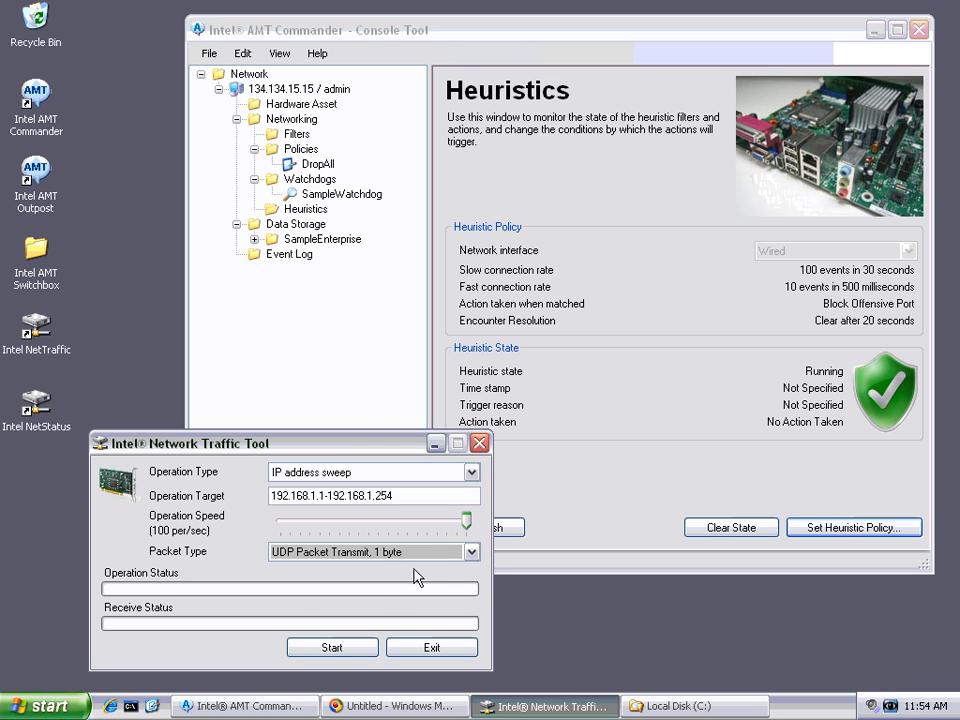
Step: Run the sweep of 192.168.1.1-192.168.1.254 while watching the heuristic state in Intel AMT Commander, and stop it
{"action": "left_click", "coordinate": [331, 648]}
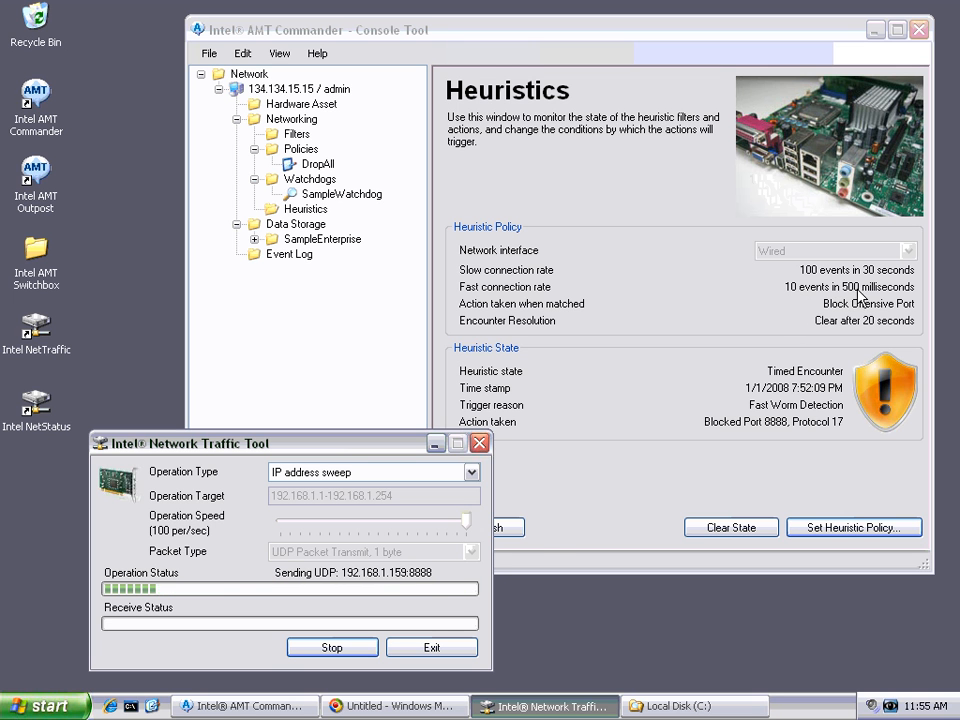
{"action": "left_click", "coordinate": [848, 292]}
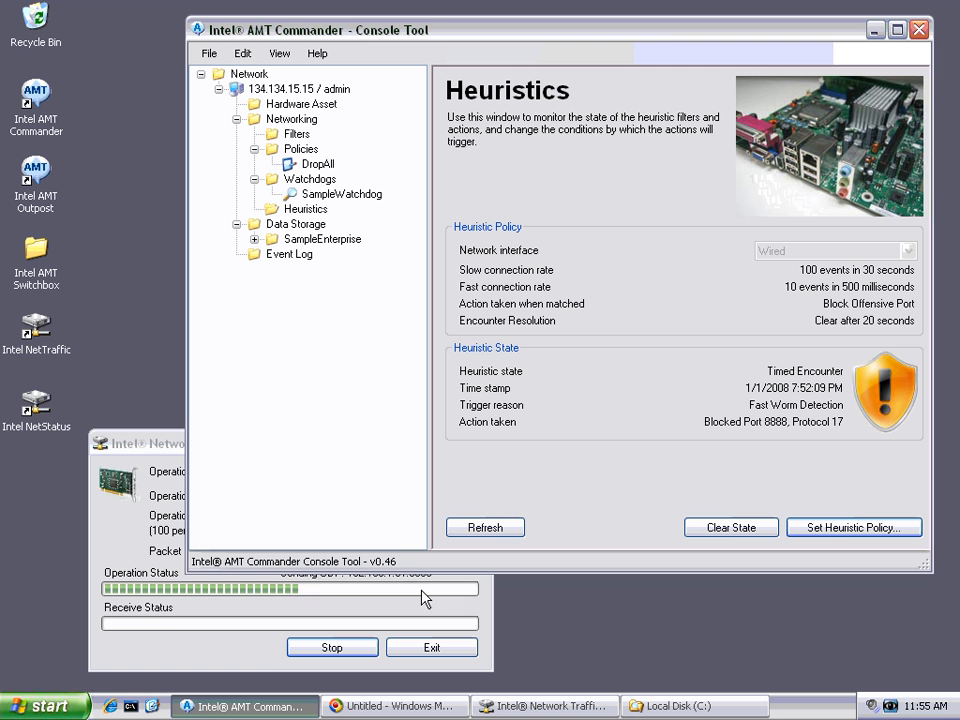
{"action": "left_click", "coordinate": [167, 450]}
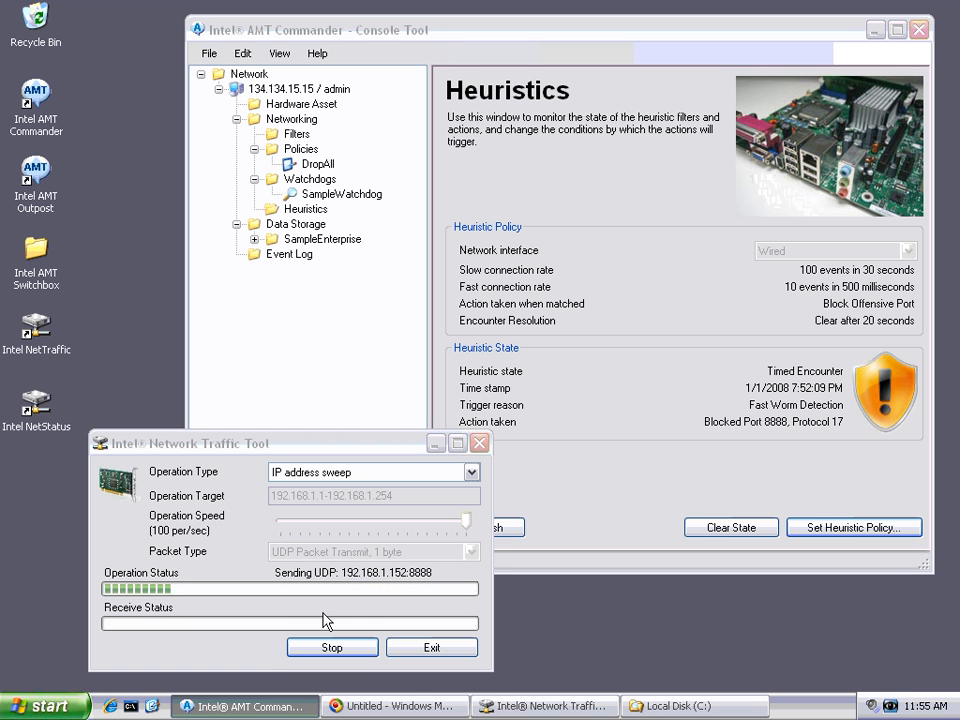
{"action": "left_click", "coordinate": [302, 648]}
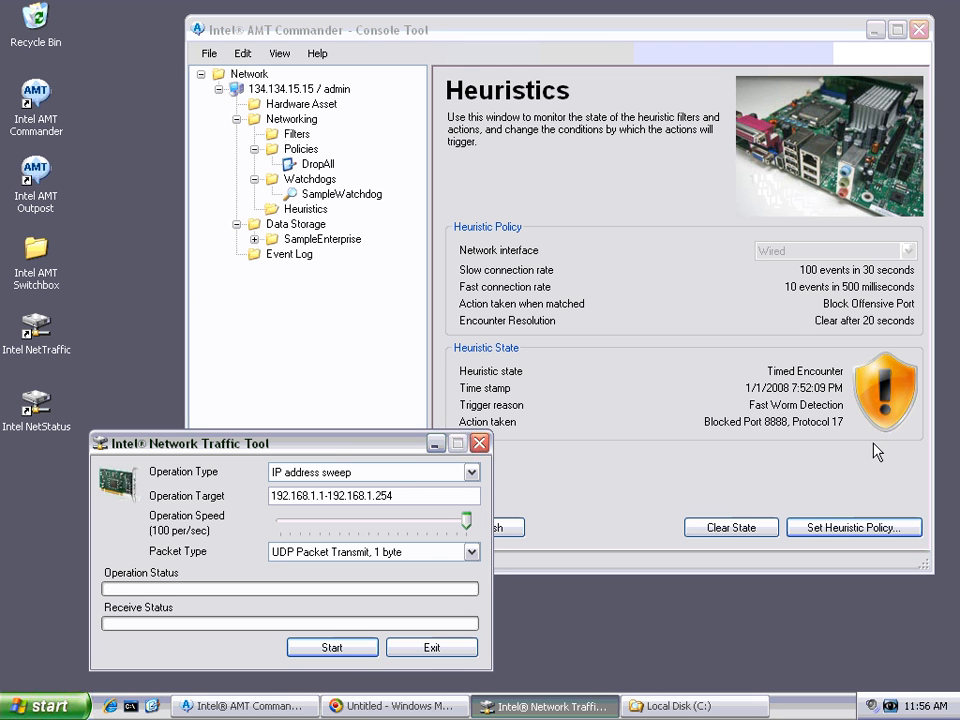
{"action": "left_click", "coordinate": [545, 318]}
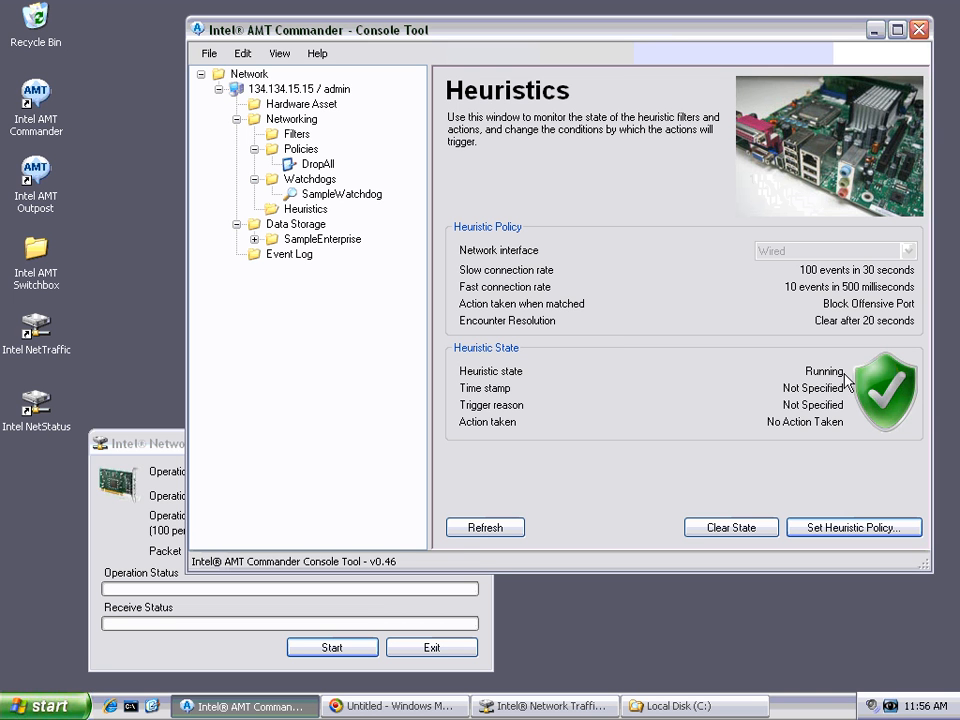
Step: Start the IP address sweep again and clear the heuristic state in Intel AMT Commander while traffic is being sent
{"action": "left_click", "coordinate": [401, 608]}
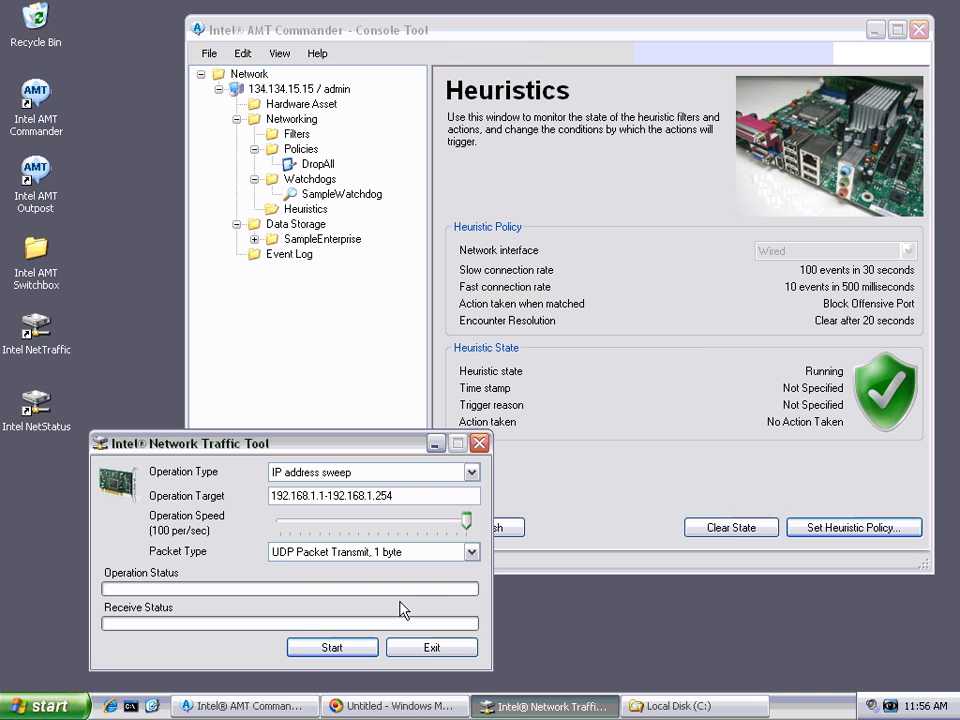
{"action": "left_click", "coordinate": [325, 648]}
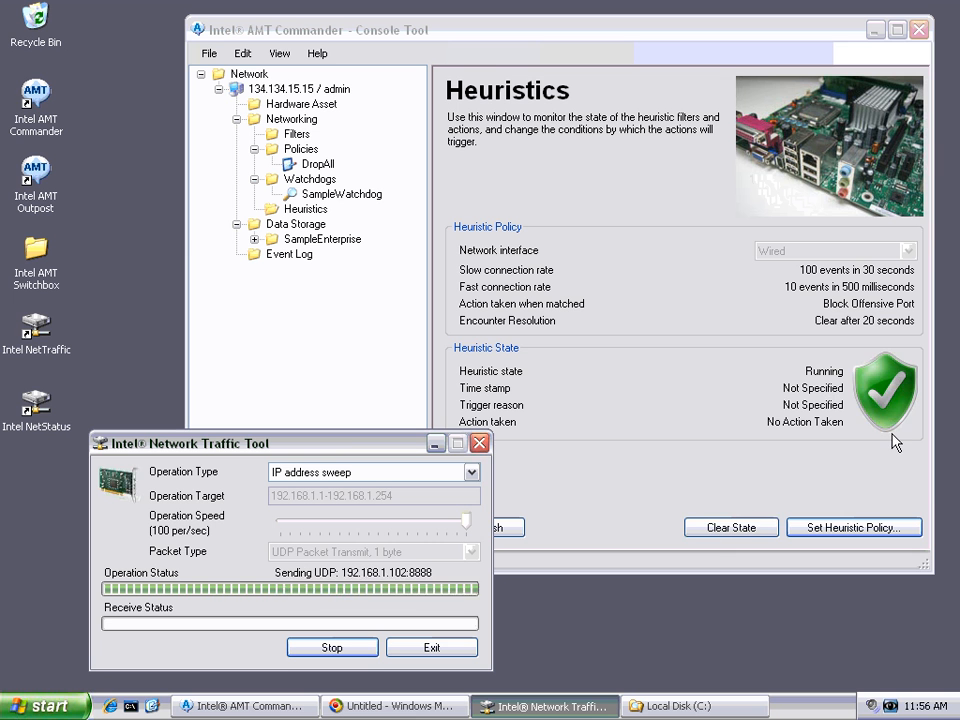
{"action": "left_click", "coordinate": [735, 528]}
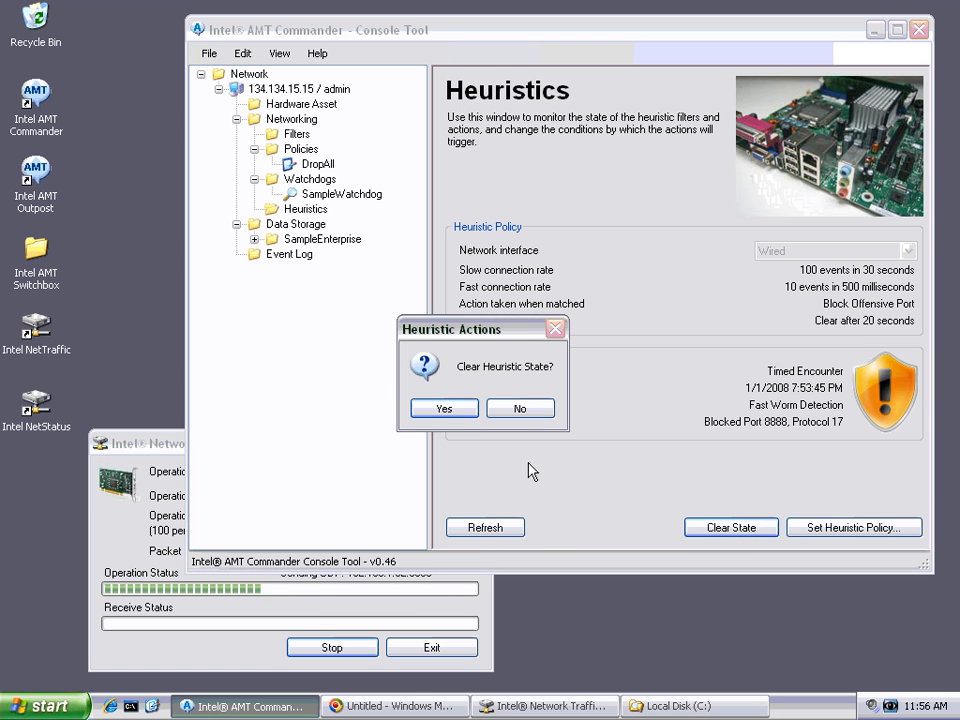
{"action": "left_click", "coordinate": [455, 410]}
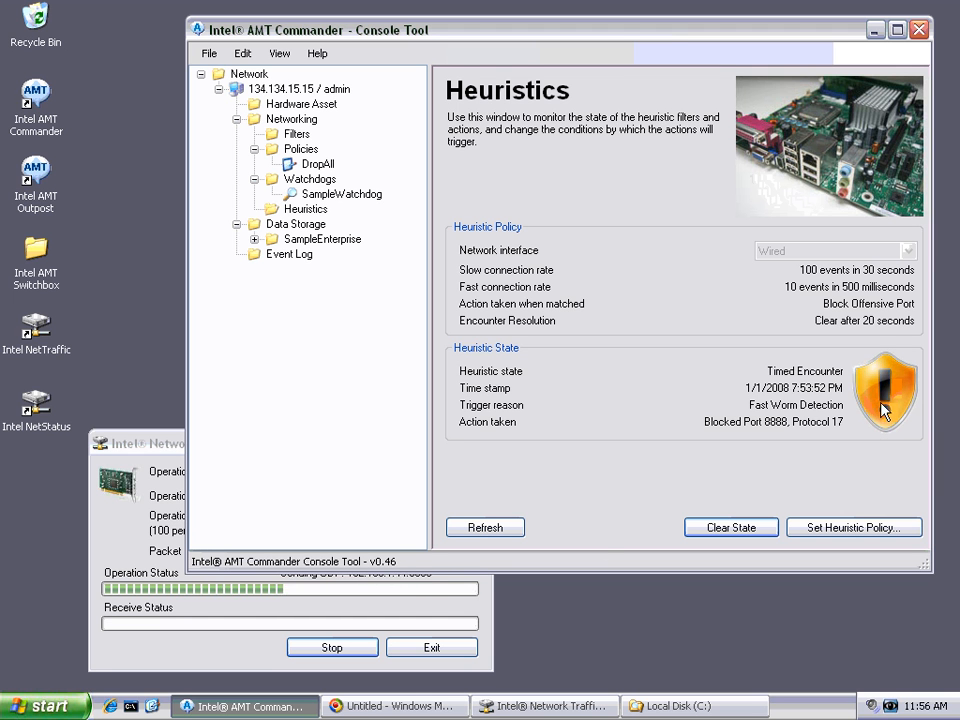
Step: Stop the running sweep and refresh the heuristic state in Intel AMT Commander until the encounter timeout has elapsed
{"action": "left_click", "coordinate": [332, 647]}
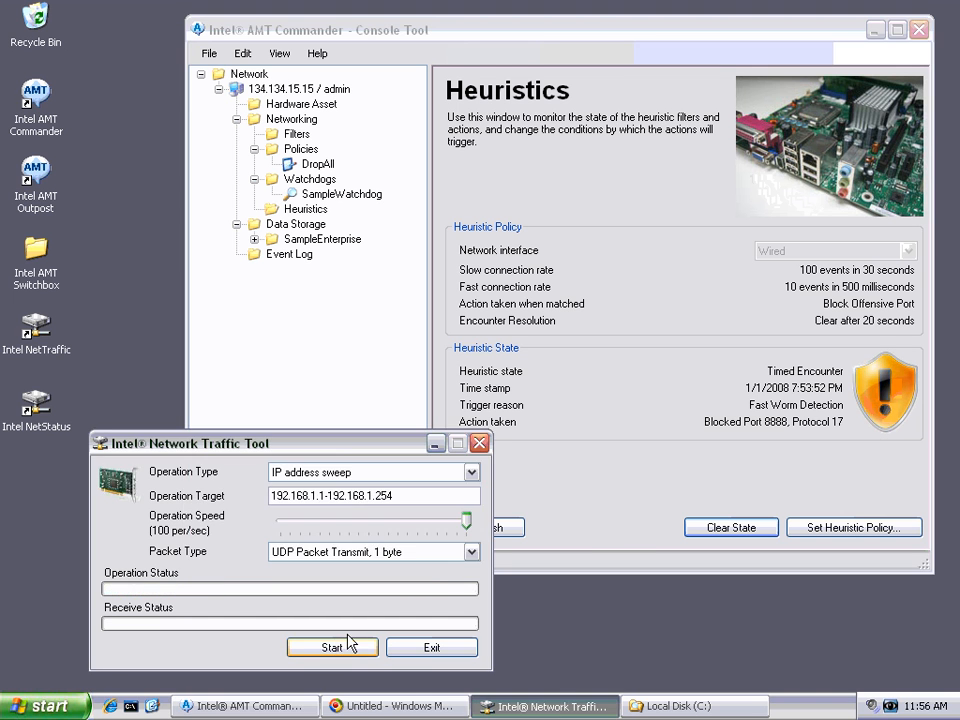
{"action": "left_click", "coordinate": [626, 508]}
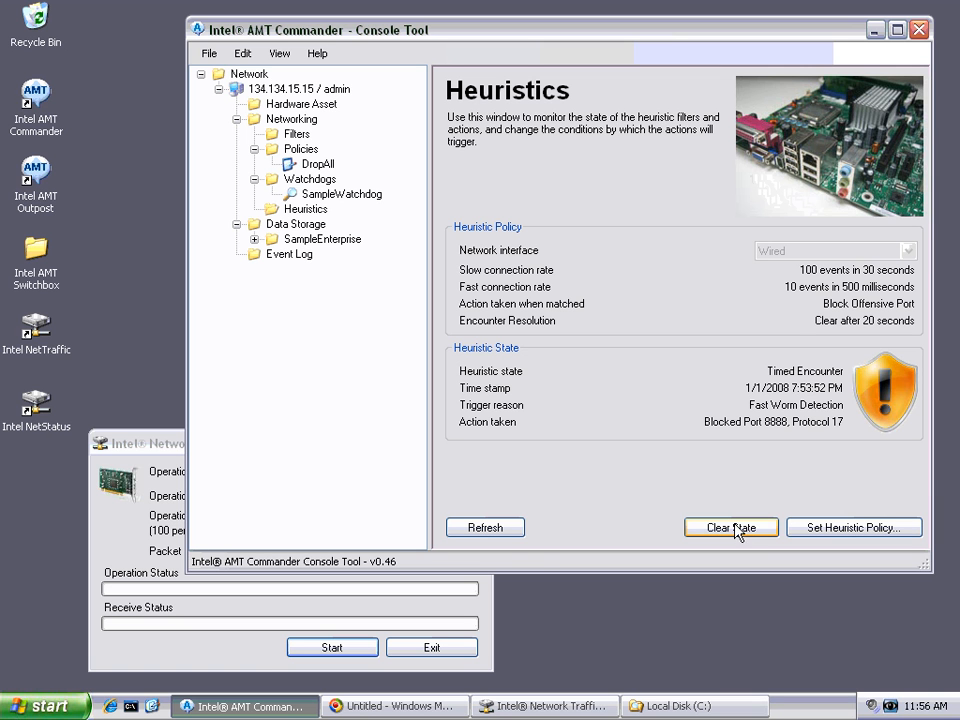
{"action": "left_click", "coordinate": [485, 524]}
{"action": "left_click", "coordinate": [485, 524]}
{"action": "left_click", "coordinate": [485, 524]}
{"action": "left_click", "coordinate": [484, 525]}
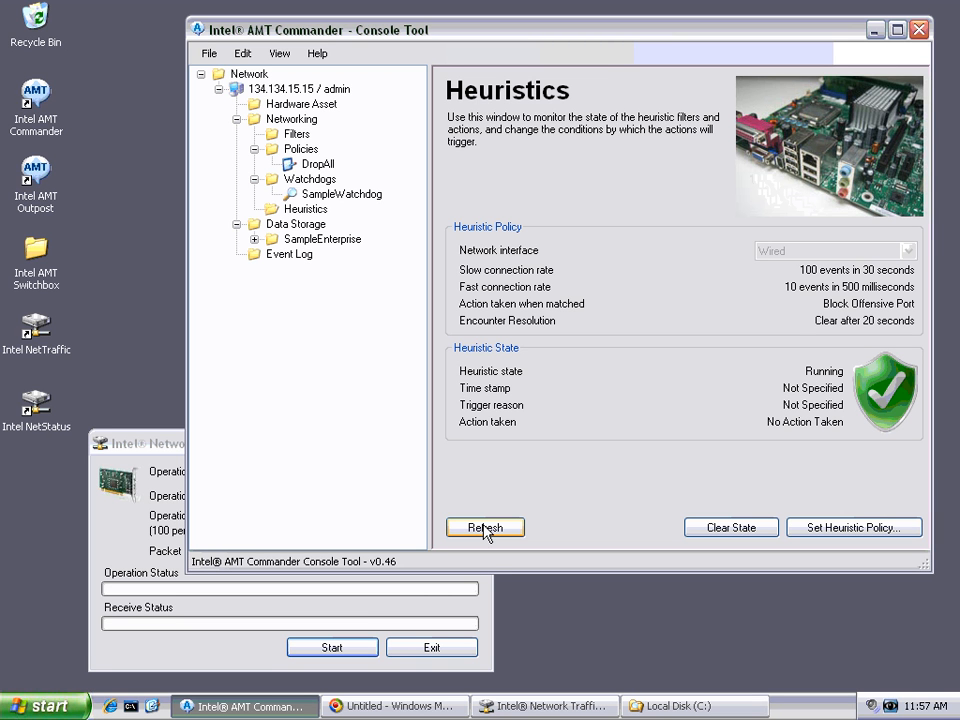